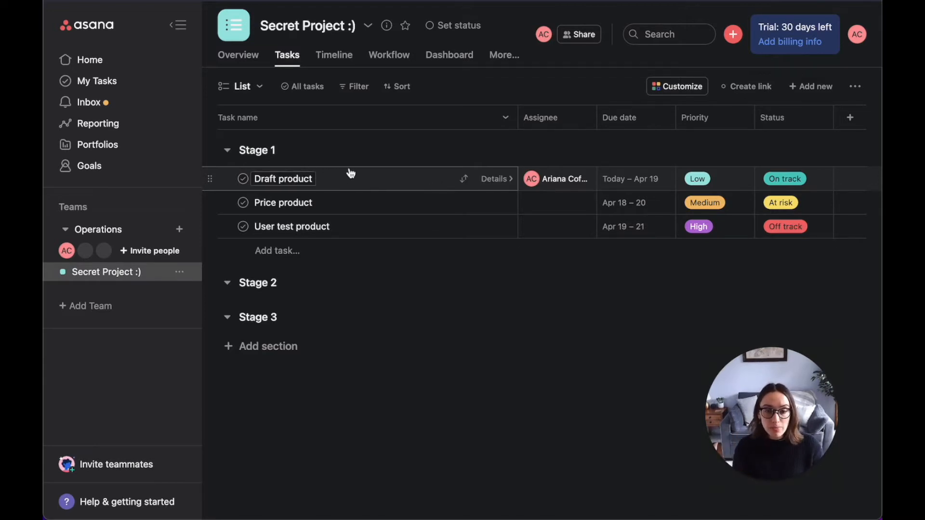
Step: Add a task named "Task for testing" at the end of Stage 1
mouse_move(533, 185)
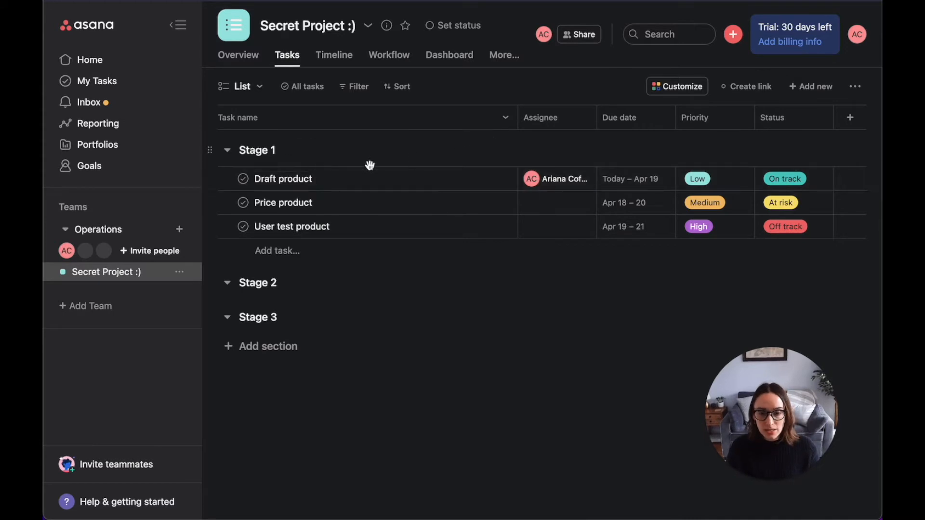
click(284, 255)
text(Take)
key(BackSpace)
key(BackSpace)
text(sk for testing)
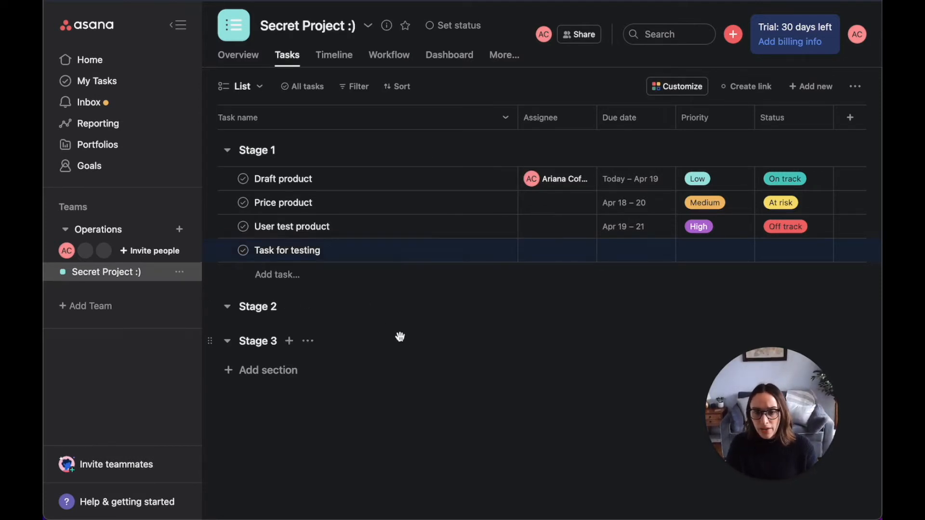
Step: Select Price product, User test product and Task for testing and move all three to Stage 2
shift+click(361, 205)
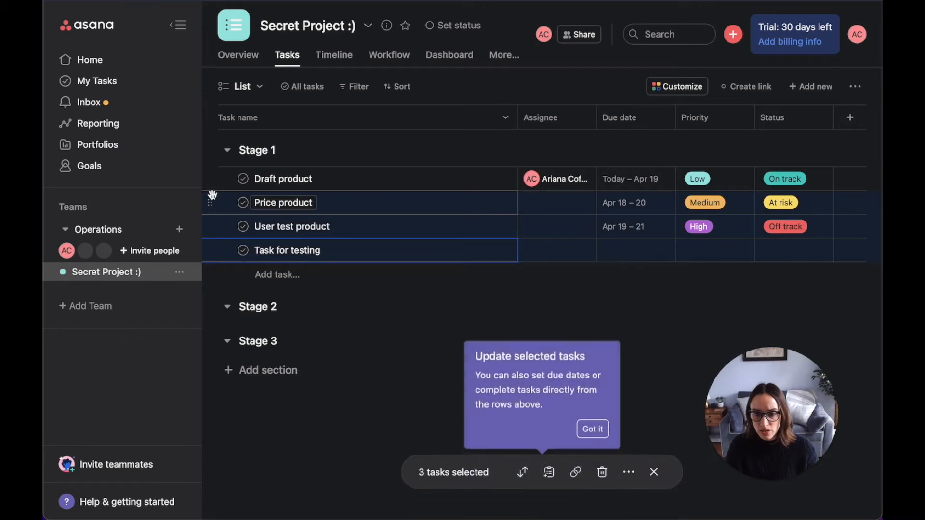
drag(211, 203, 309, 203)
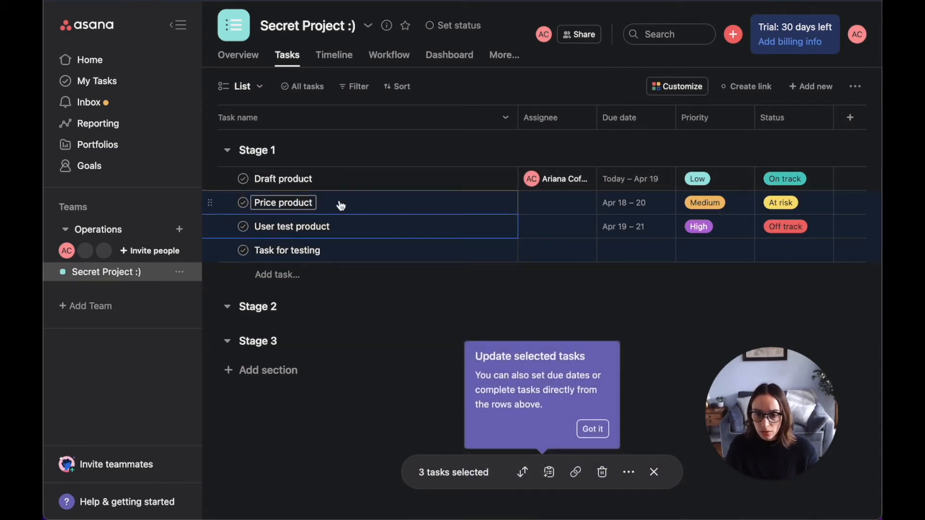
drag(210, 251, 214, 222)
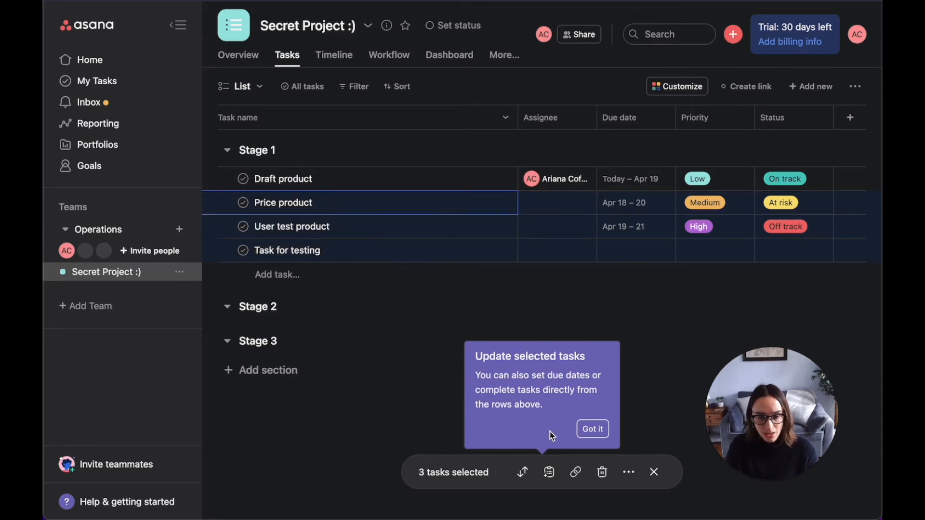
click(593, 429)
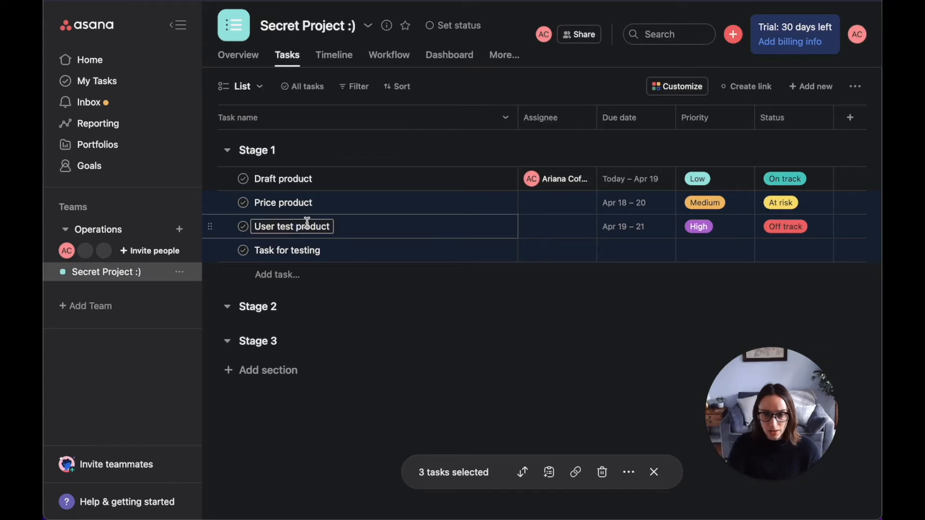
drag(210, 228, 215, 199)
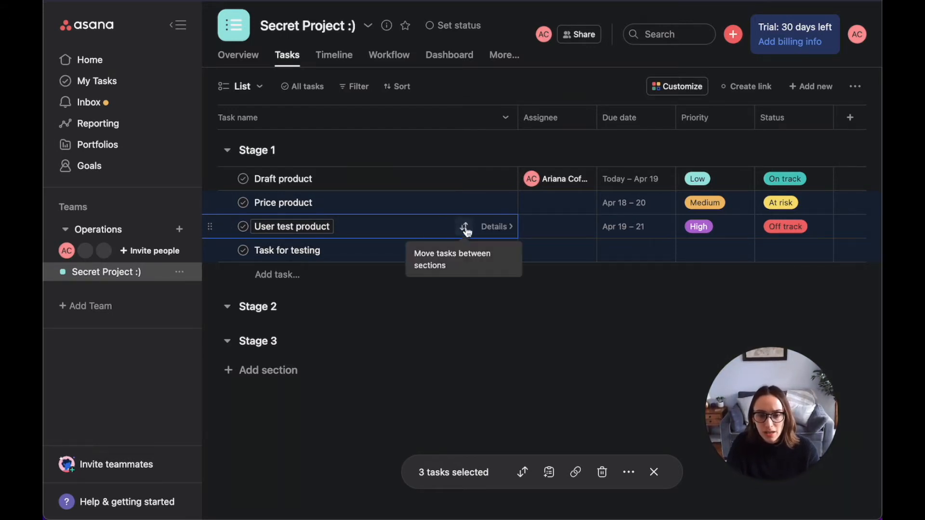
click(465, 228)
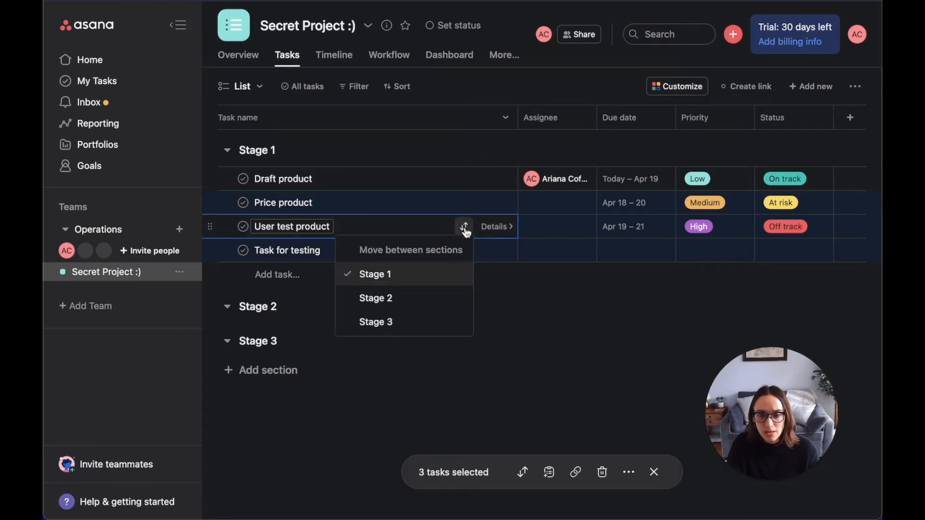
click(429, 297)
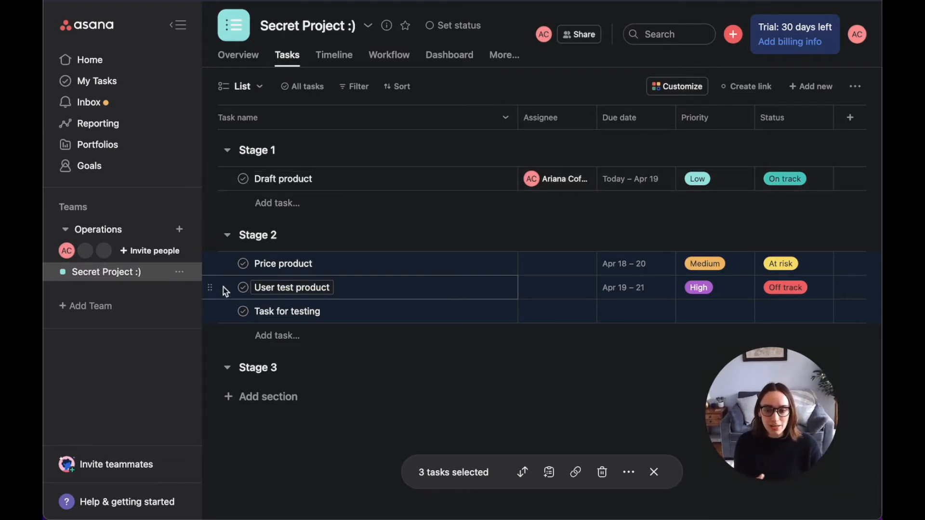
Step: Rearrange tasks by dragging, placing Price product in Stage 1 and User test product in Stage 3
drag(210, 289, 241, 265)
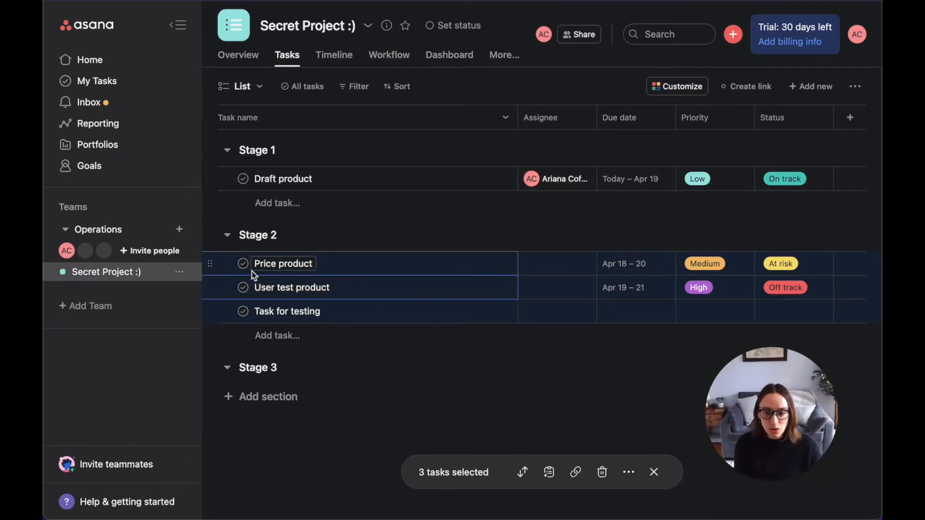
drag(211, 312, 304, 258)
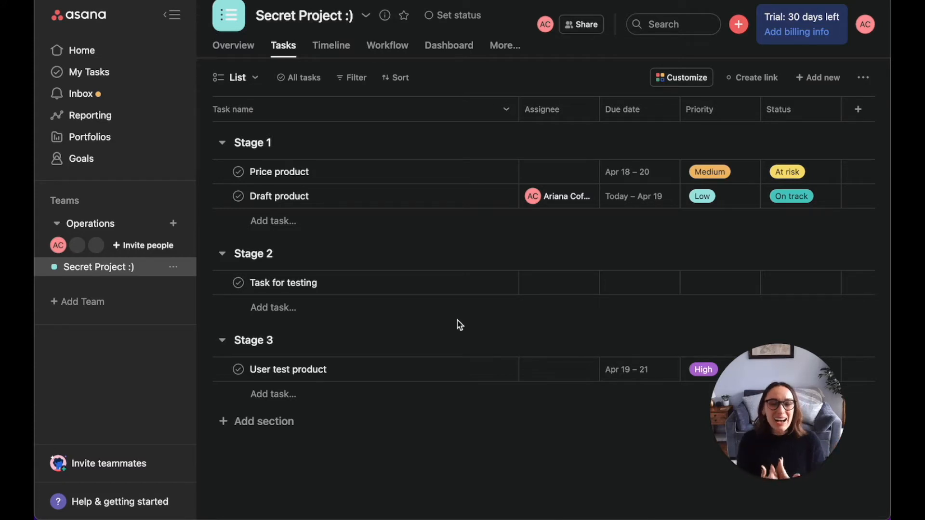
Step: Open Draft product's details, close them, and drag Draft product into Stage 2
click(364, 198)
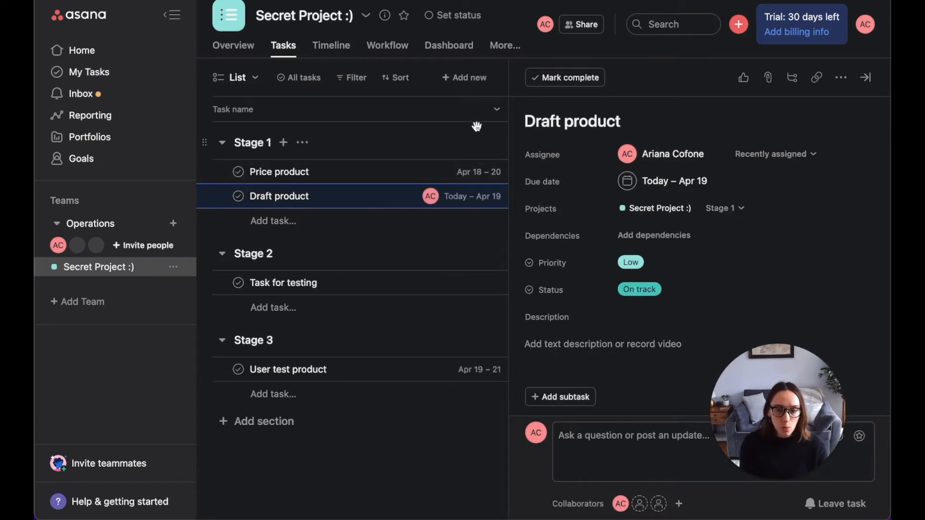
click(866, 77)
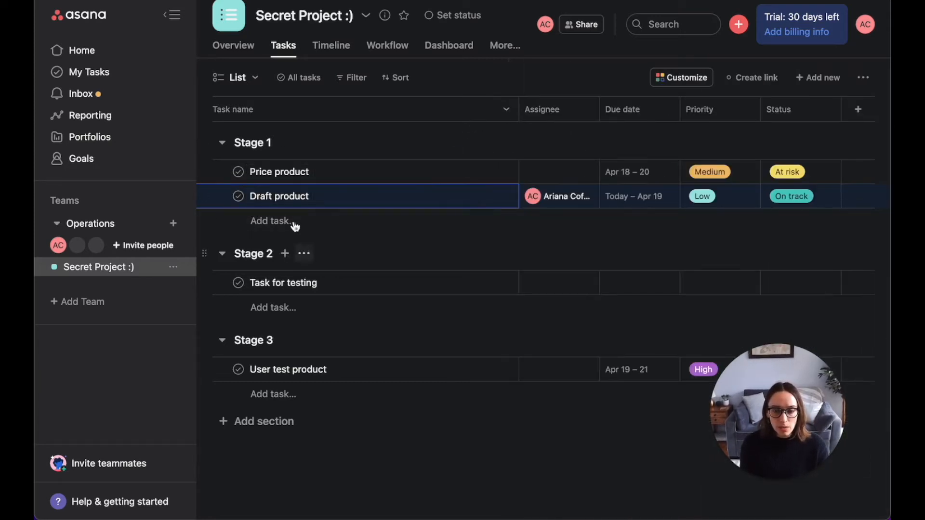
drag(203, 198, 235, 279)
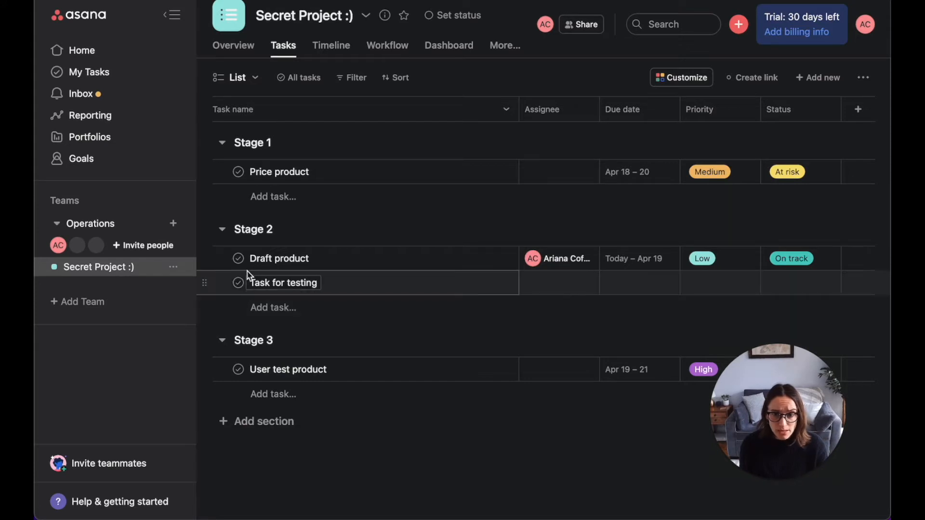
Step: Move Task for testing to Stage 3
click(465, 284)
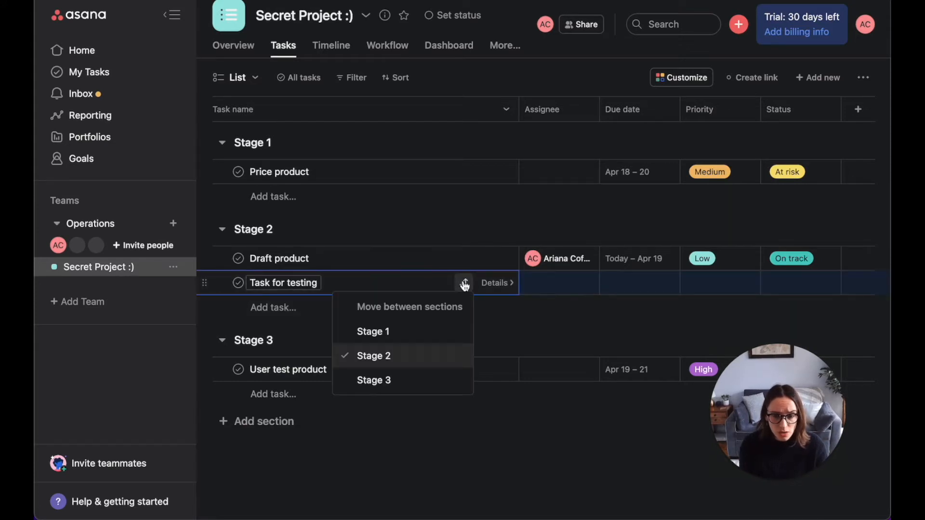
click(390, 380)
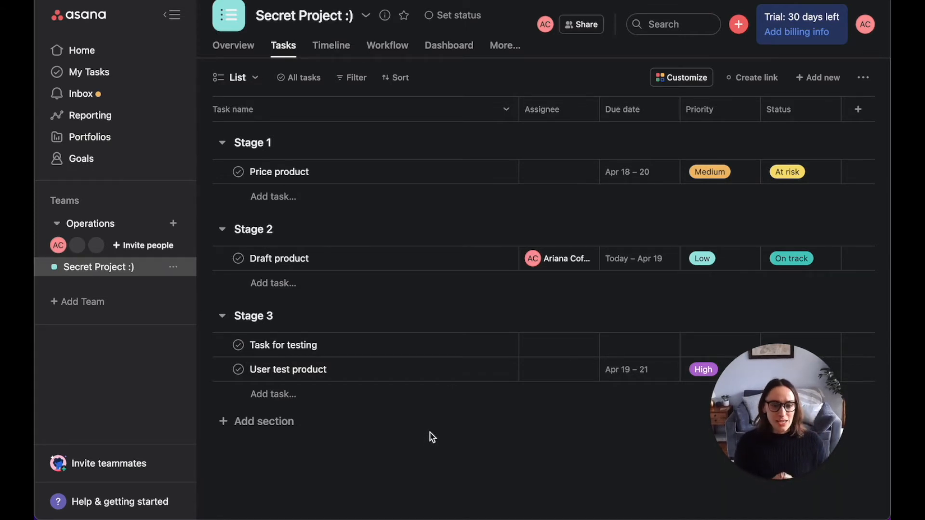
Step: Open Price product, assign it to the suggested teammate, and move it to Stage 2
click(359, 177)
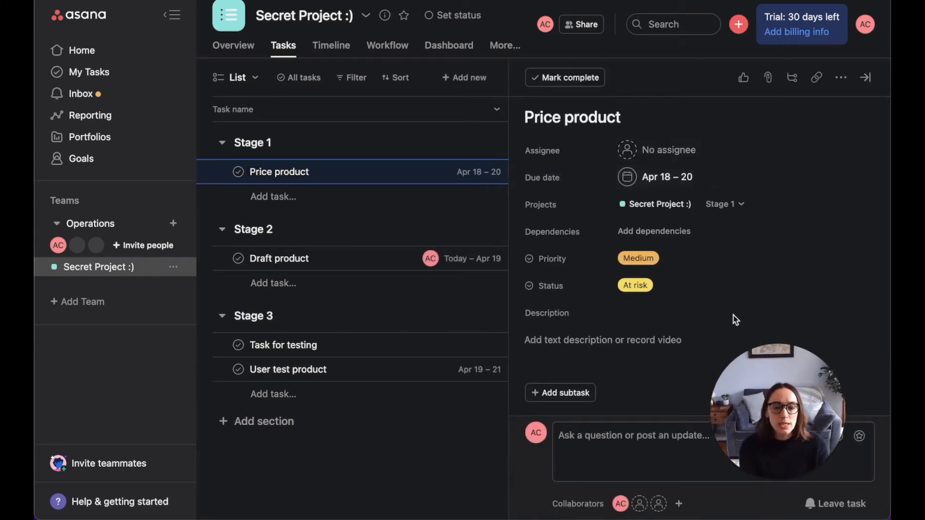
drag(780, 384, 101, 413)
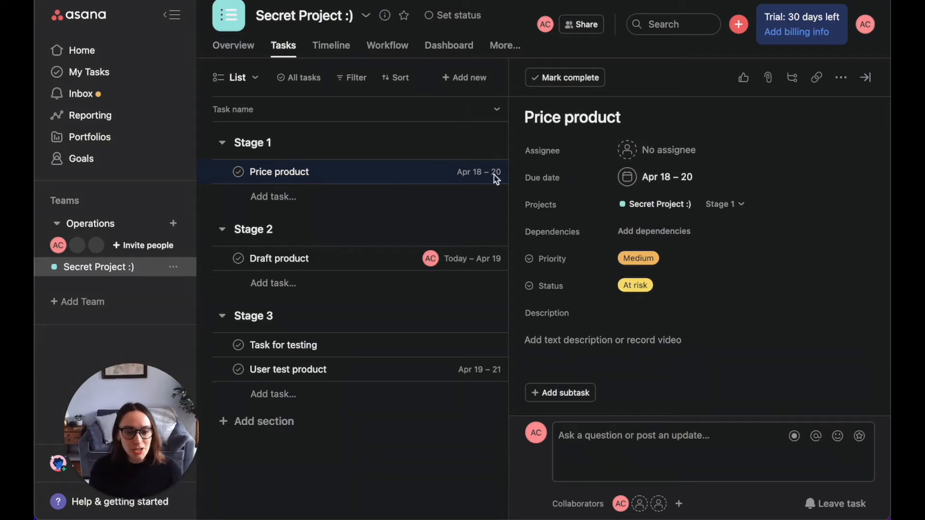
click(660, 153)
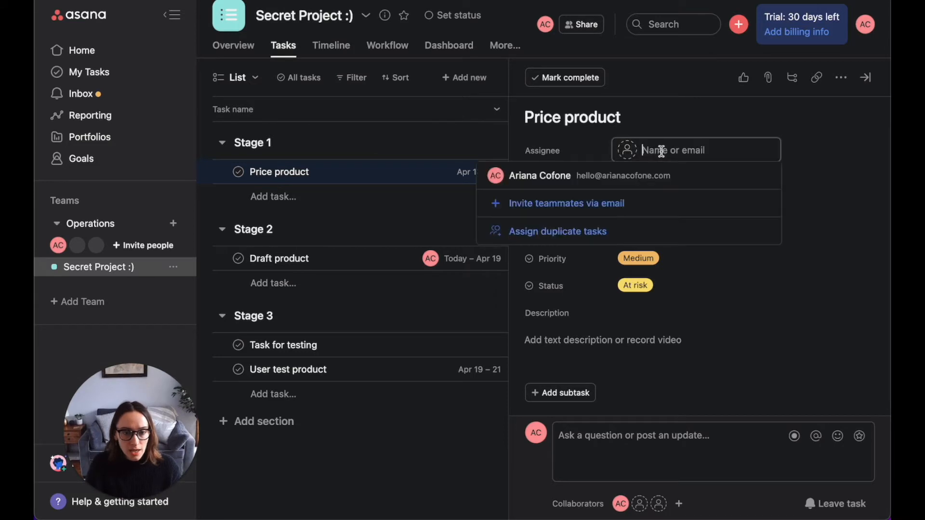
click(508, 178)
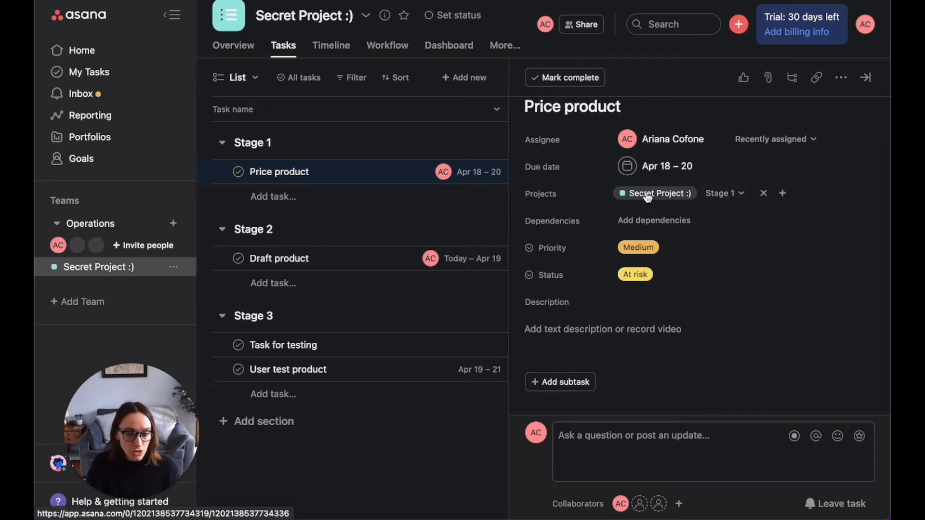
click(730, 196)
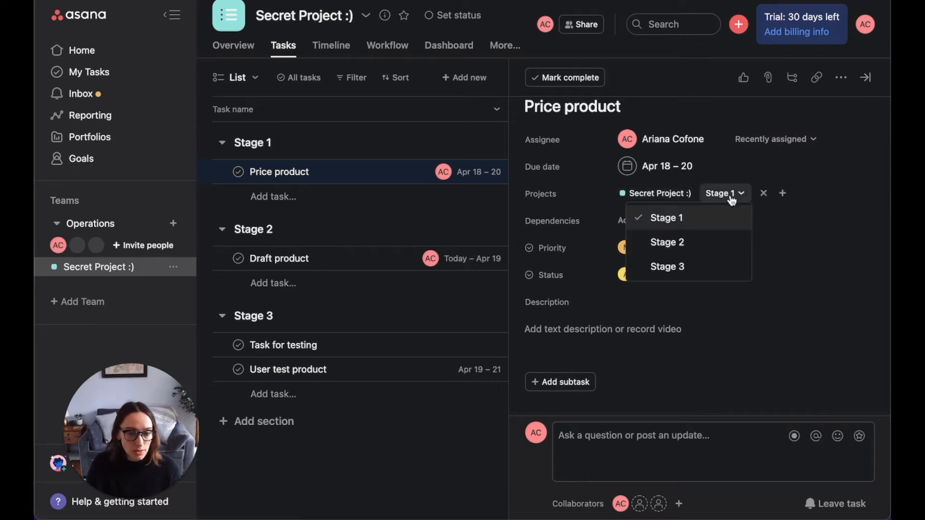
click(722, 241)
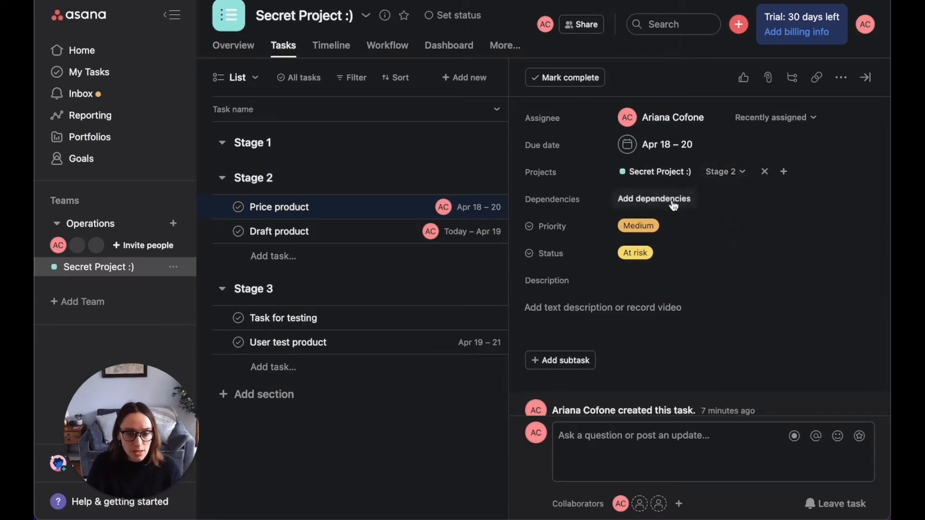
Step: Mark Price product as blocked by Draft product
click(672, 205)
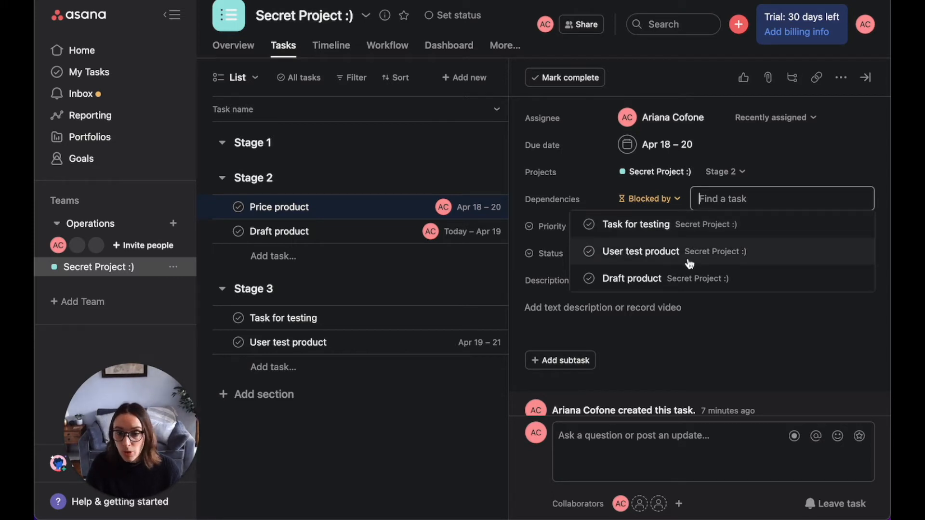
click(684, 283)
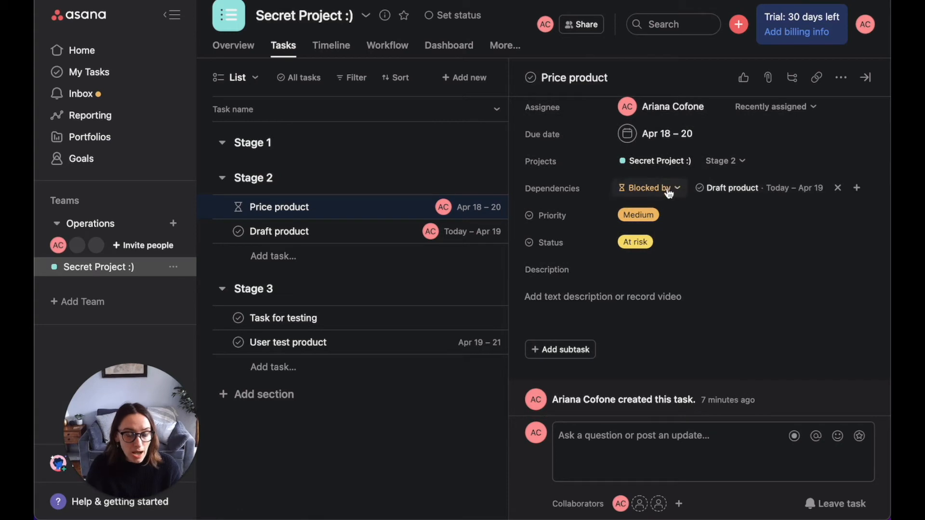
scroll(633, 188, up, 2)
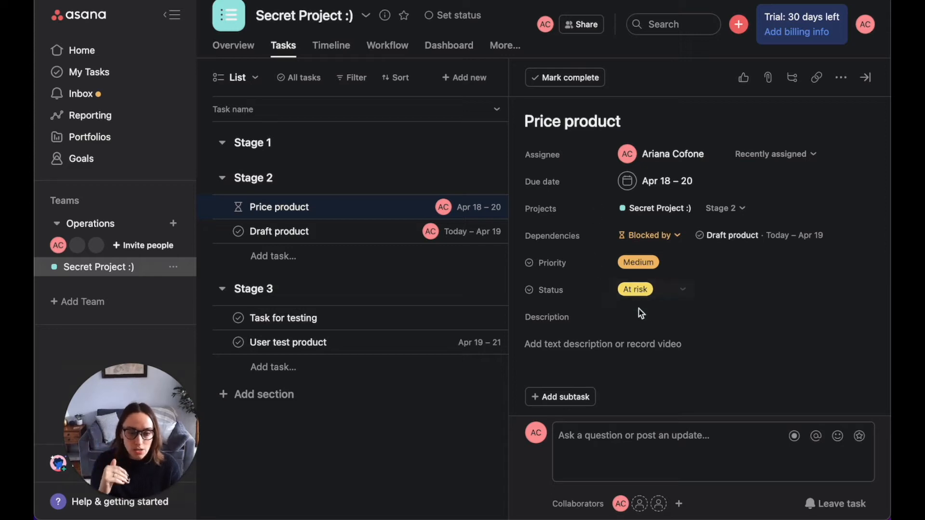
scroll(646, 333, down, 2)
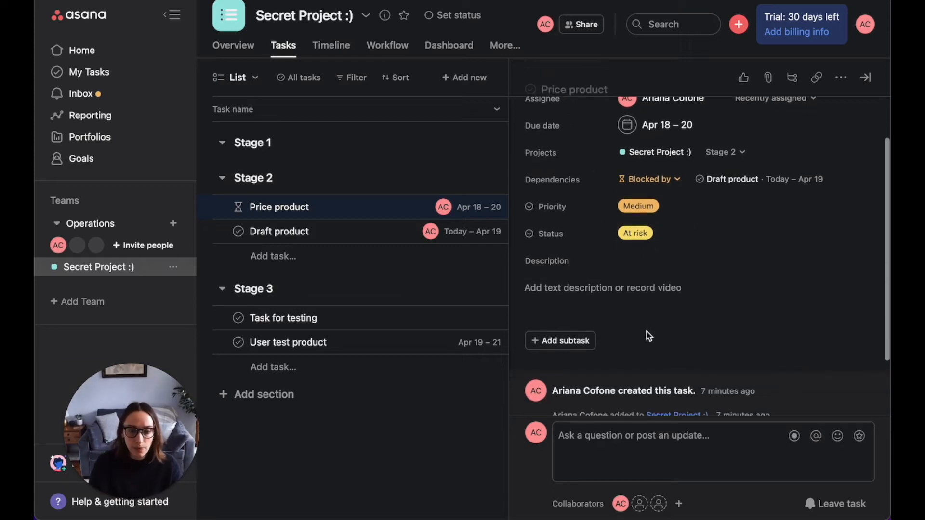
Step: Type sample text into Price product's description, open the link option, then clear the description
click(652, 294)
text(ajaslkdfjkl;sdf;jlksadf)
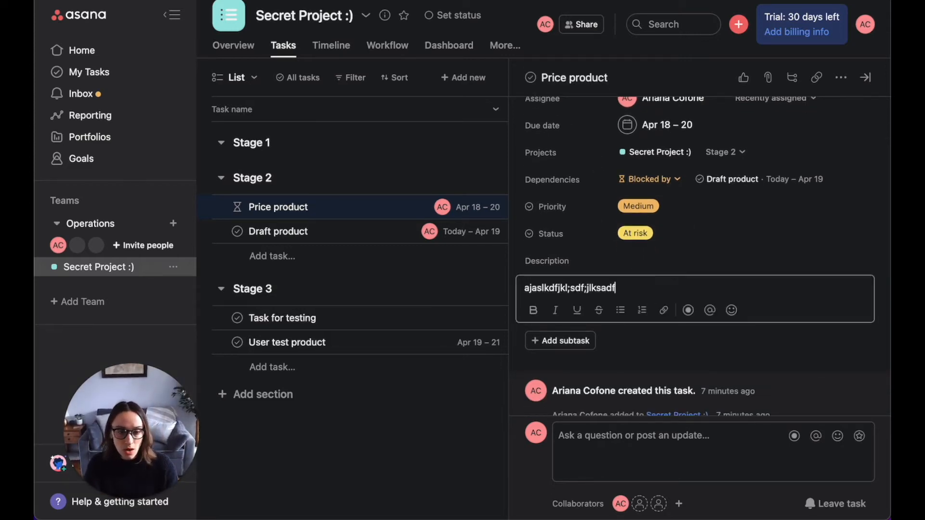
click(663, 309)
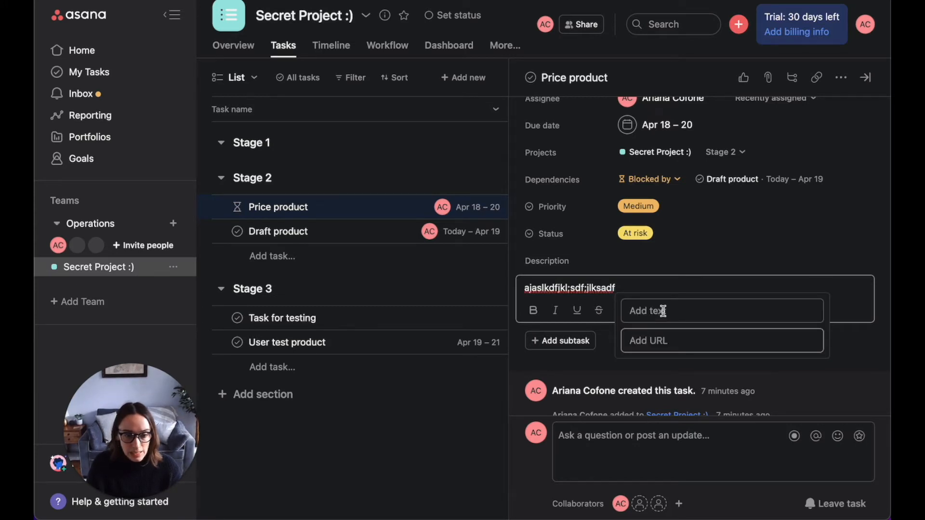
click(663, 284)
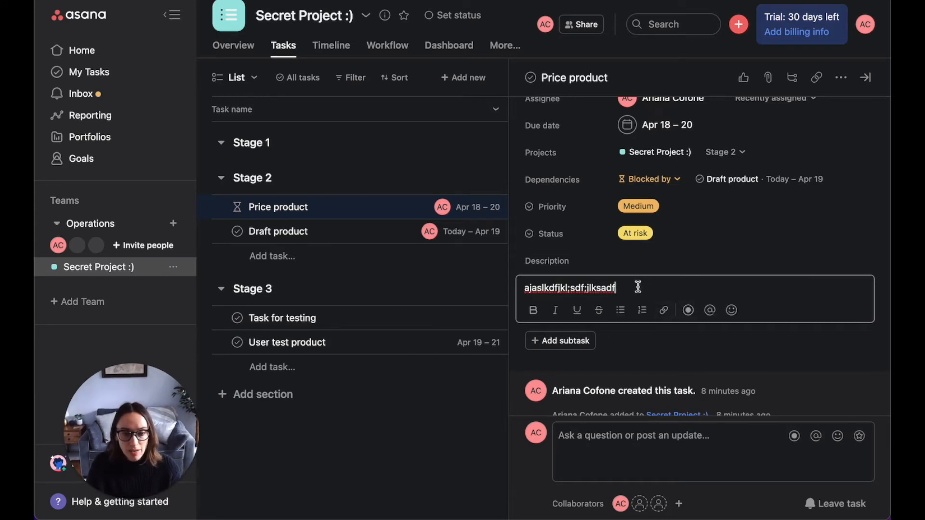
key(super+a)
key(BackSpace)
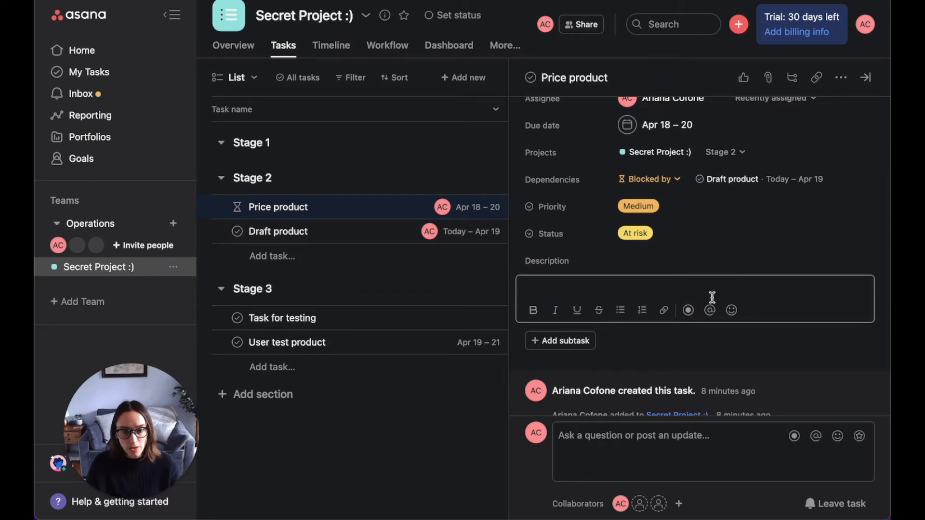
Step: Add five subtasks named Test to Price product
scroll(713, 298, up, 2)
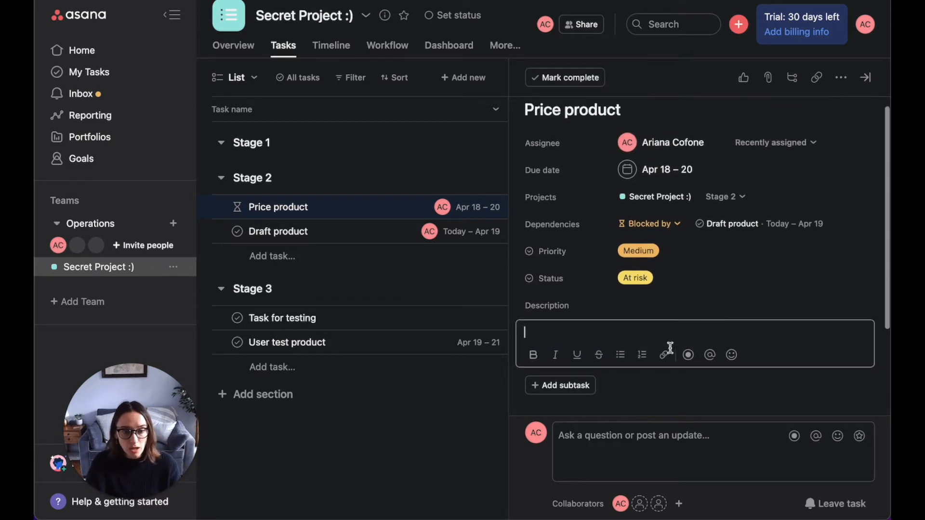
click(571, 387)
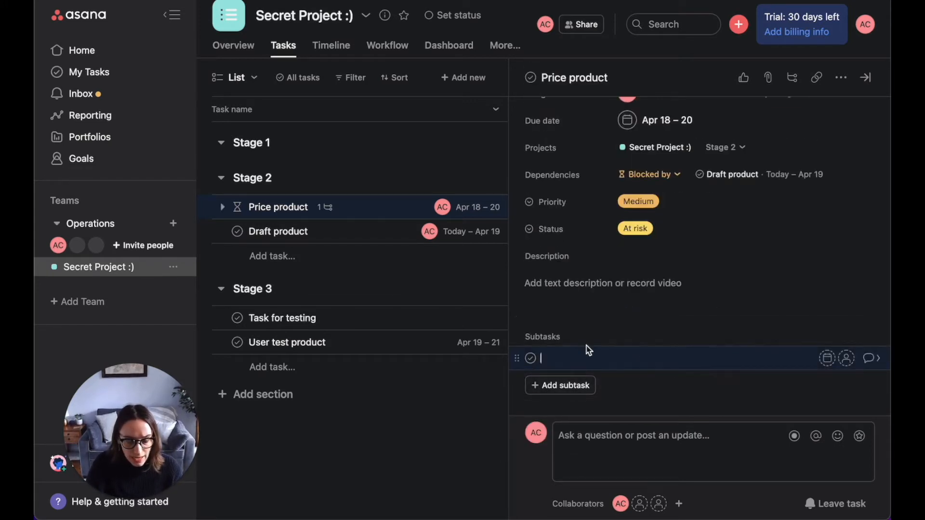
text(Test)
key(Return)
text(Test)
key(Return)
text(Test)
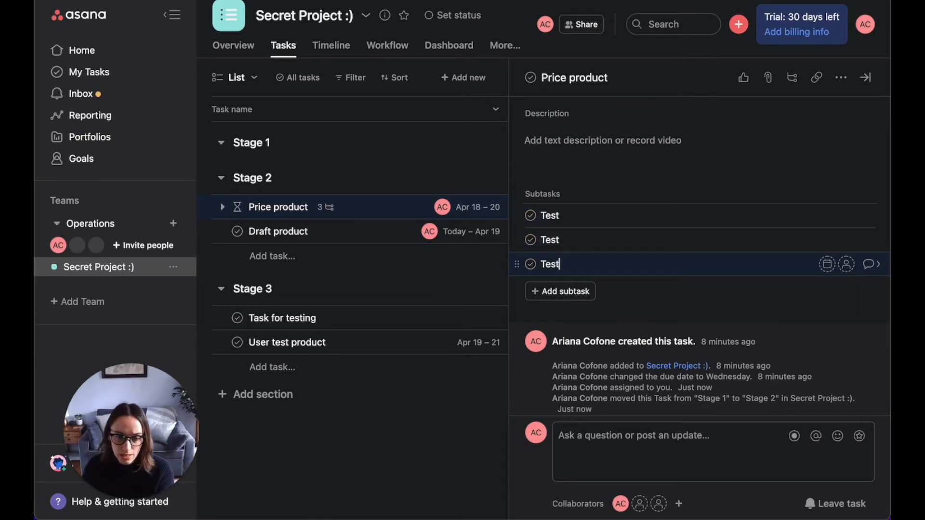
key(Return)
text(Tes)
key(Return)
key(Return)
click(572, 219)
text(t)
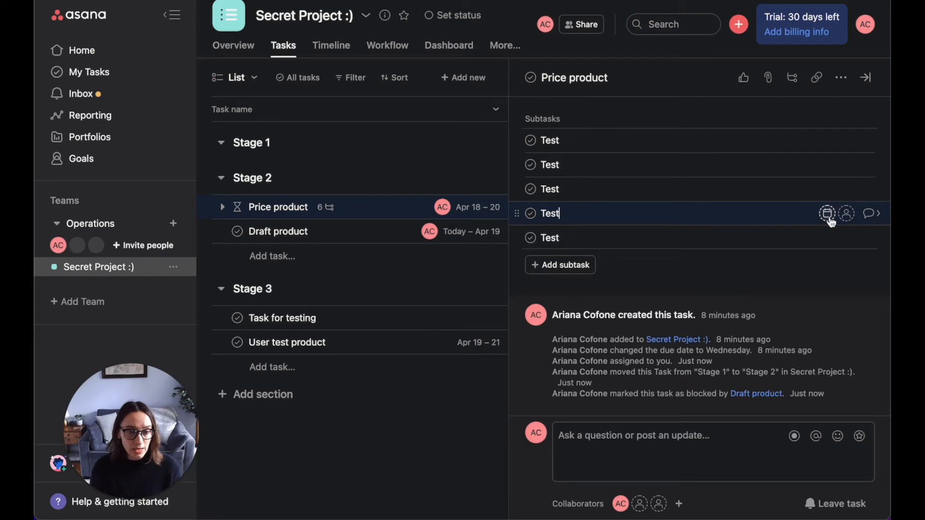
scroll(780, 220, up, 3)
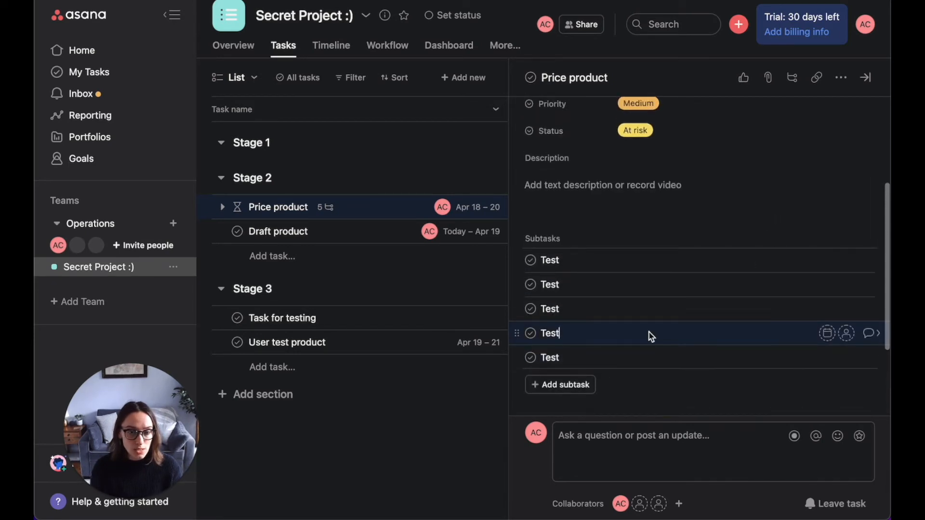
Step: Open the fourth Test subtask and post the comment "Comments!" with a mention of the project's teammate
click(881, 334)
scroll(704, 347, down, 2)
scroll(704, 347, up, 2)
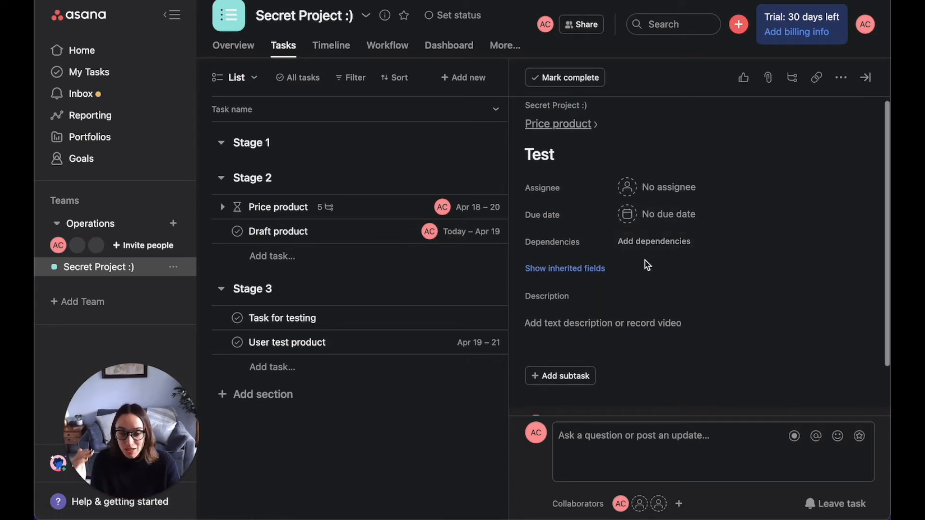
scroll(648, 263, down, 2)
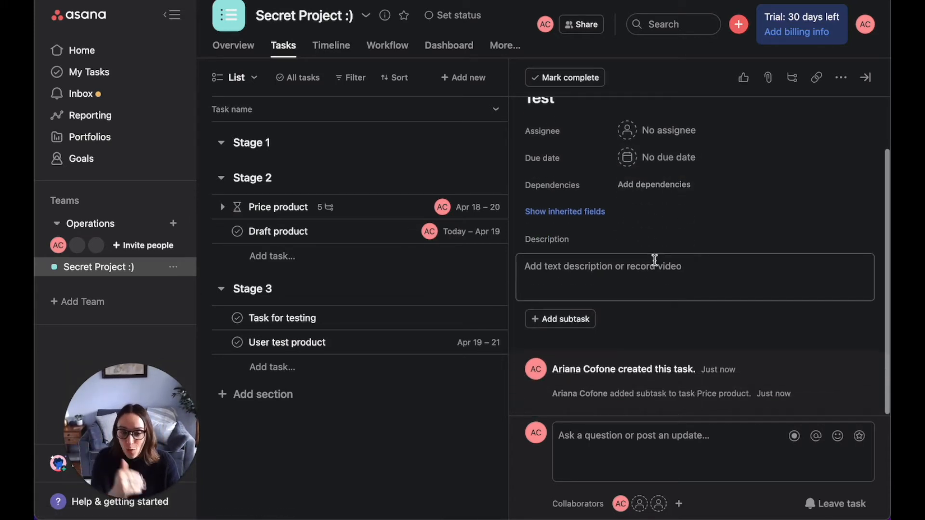
click(695, 452)
text(Comments! @ari)
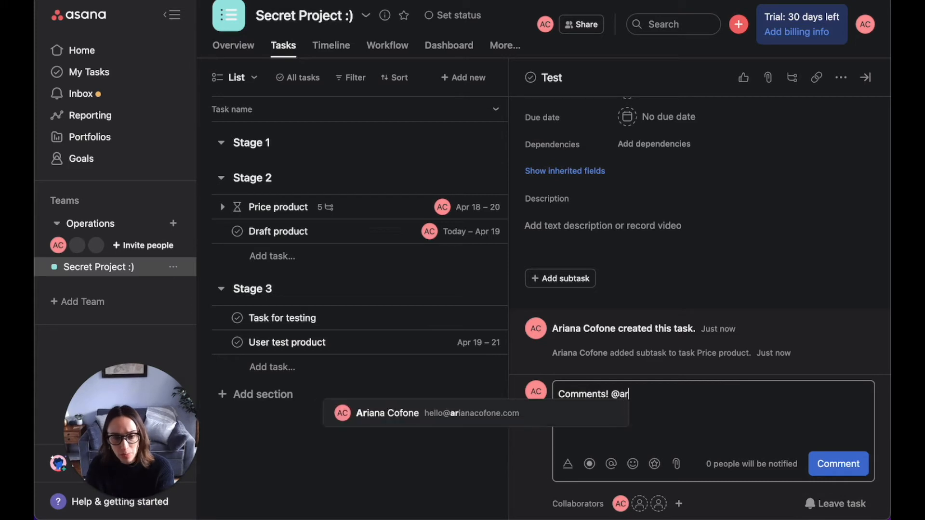
key(Return)
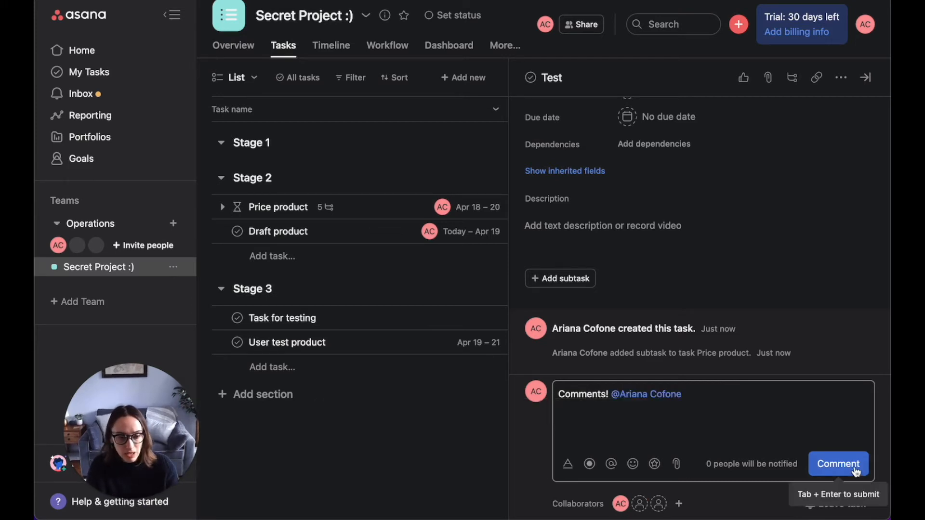
click(838, 464)
Step: Return to the parent Price product task and close the task details pane
scroll(696, 266, down, 1)
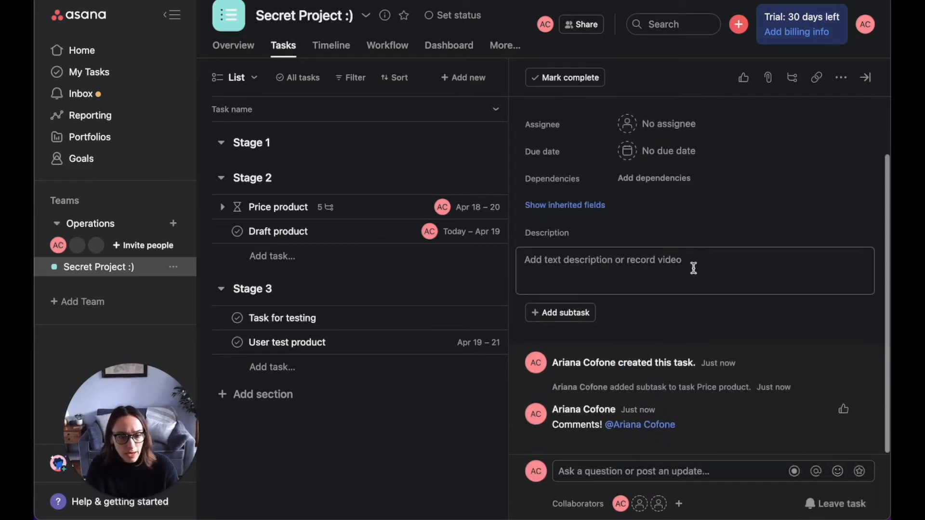
scroll(703, 281, up, 3)
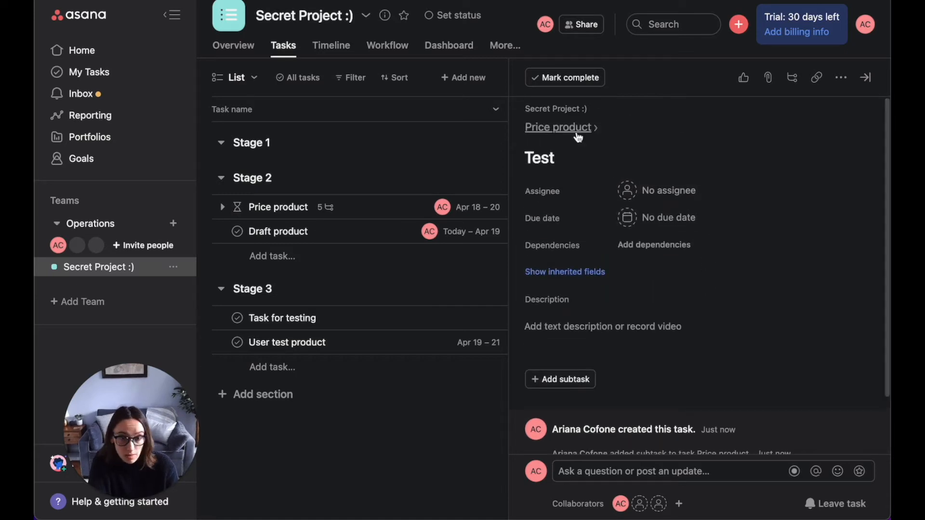
click(566, 127)
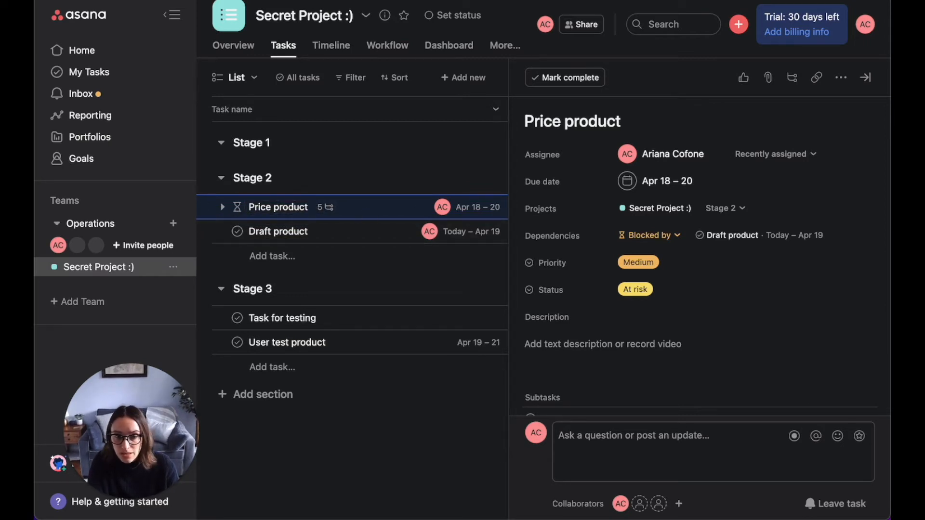
click(866, 78)
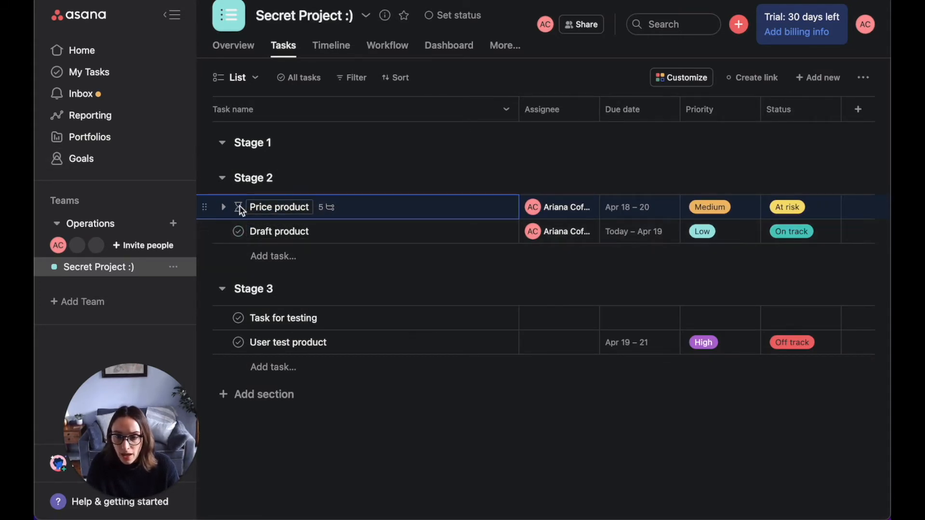
Step: Open Price product's details from its subtask count and review its subtasks
mouse_move(241, 212)
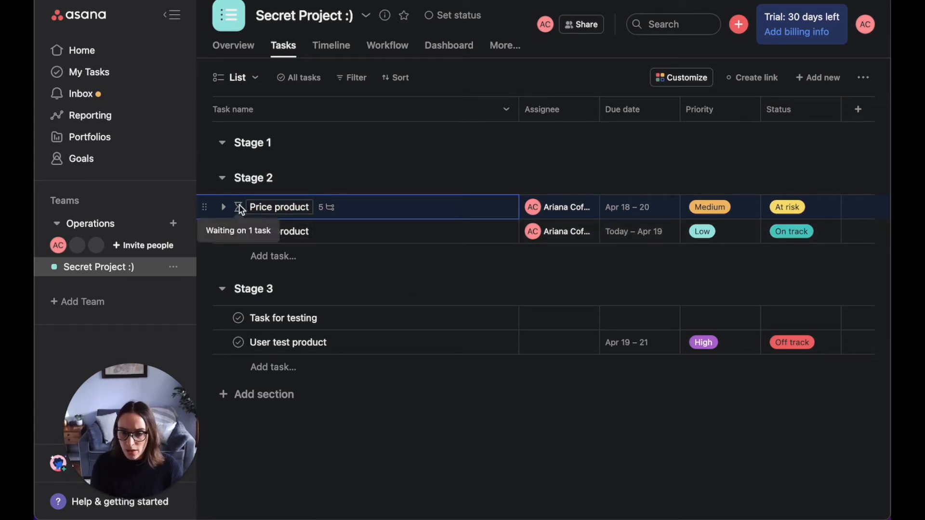
click(332, 208)
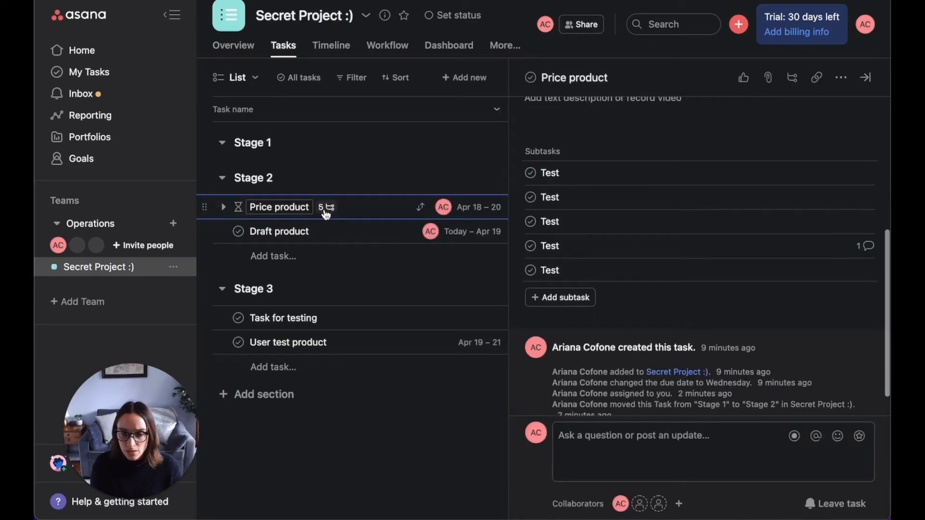
scroll(650, 244, up, 2)
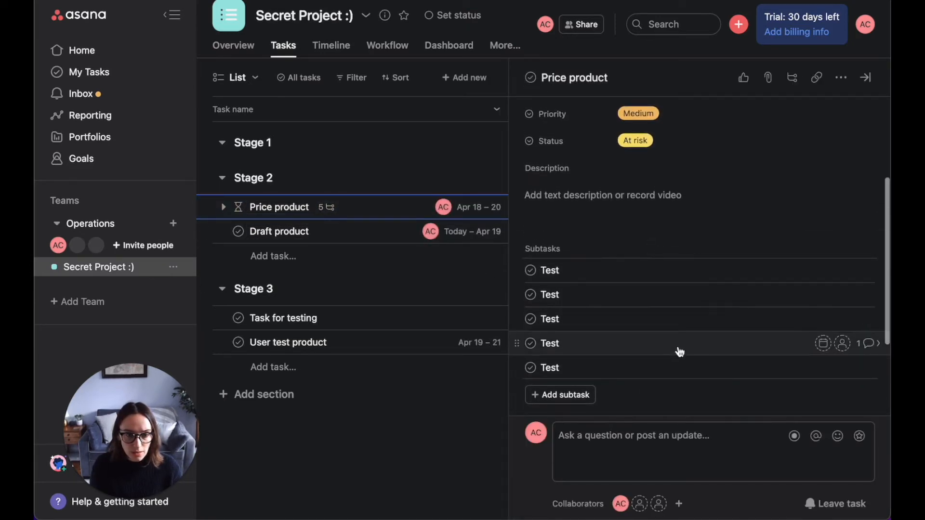
scroll(678, 351, down, 3)
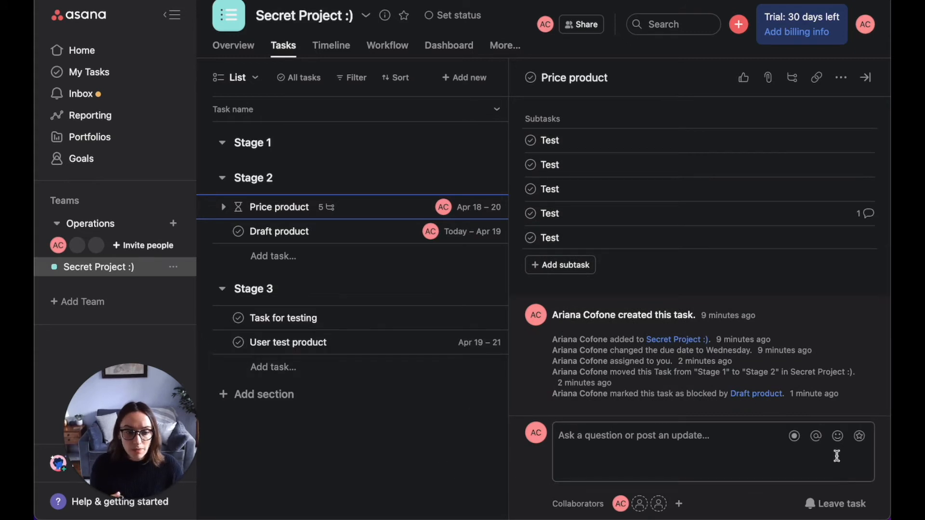
Step: Start a screen recording of the browser window for a video comment, allowing microphone and camera access
click(794, 438)
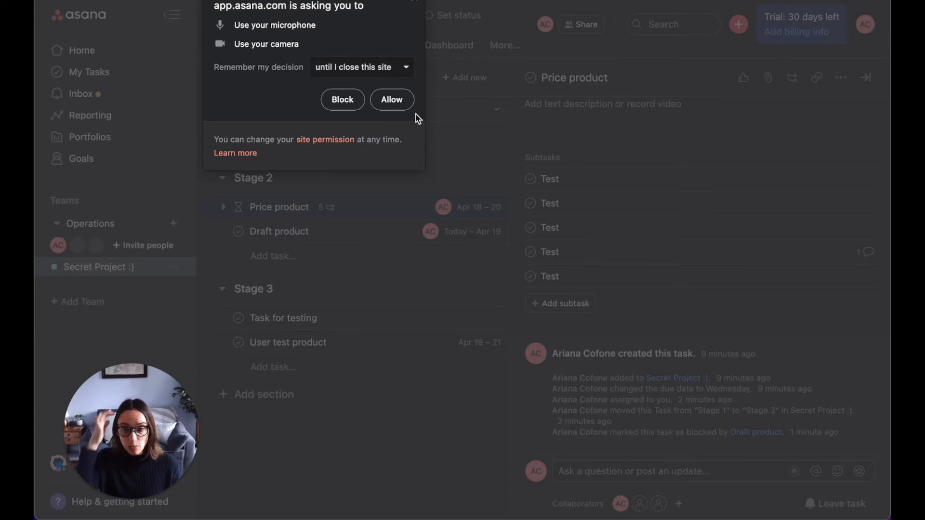
click(392, 99)
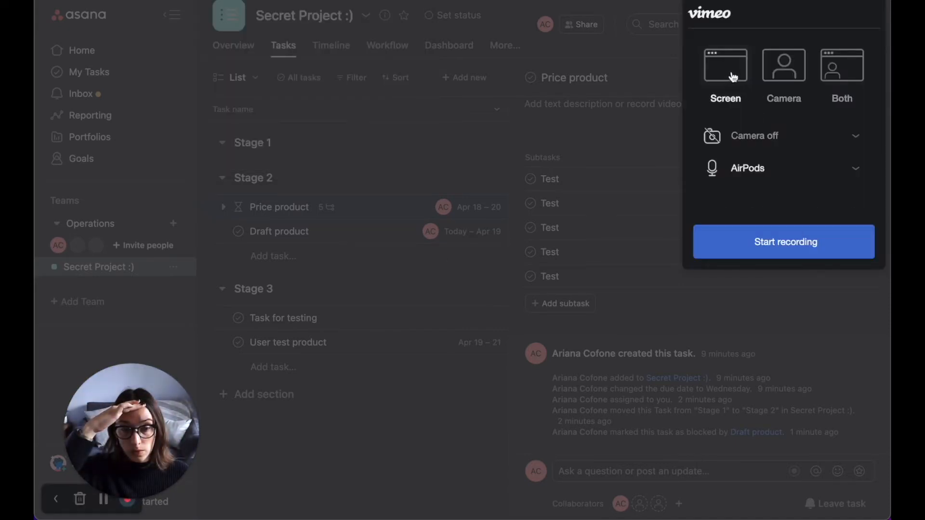
click(786, 232)
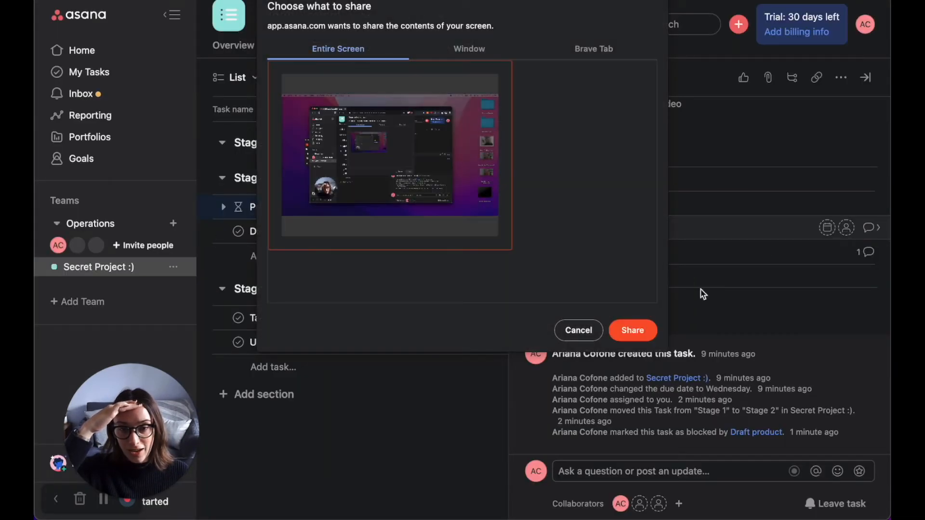
click(460, 50)
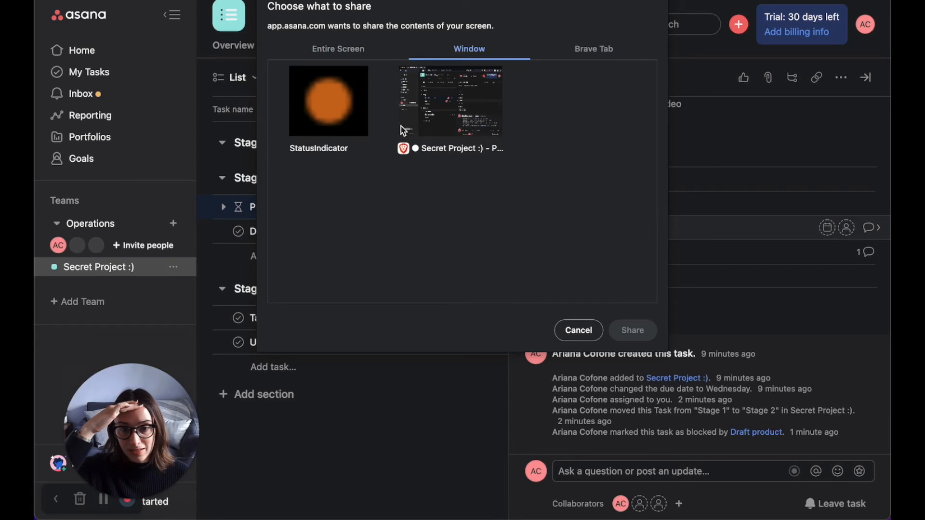
click(475, 118)
click(646, 329)
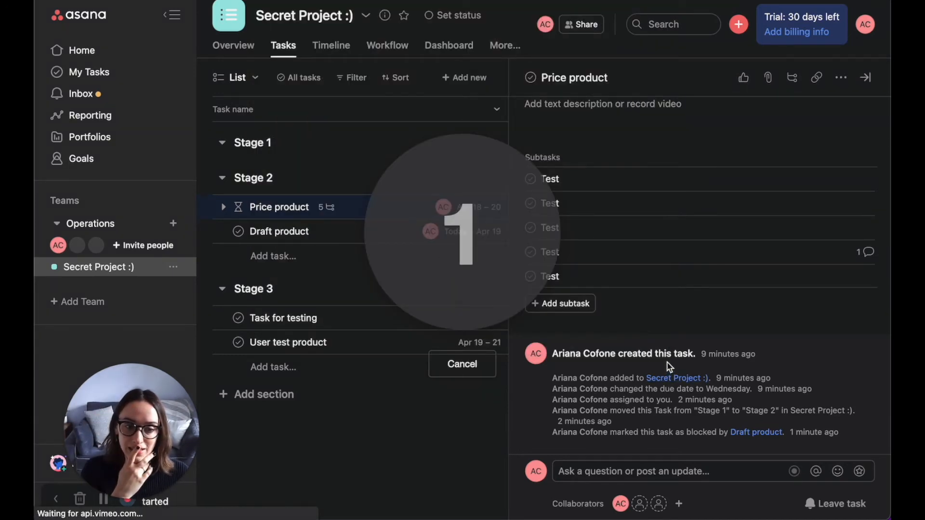
Step: Record the task details while scrolling through them, then stop the recording
scroll(694, 434, up, 3)
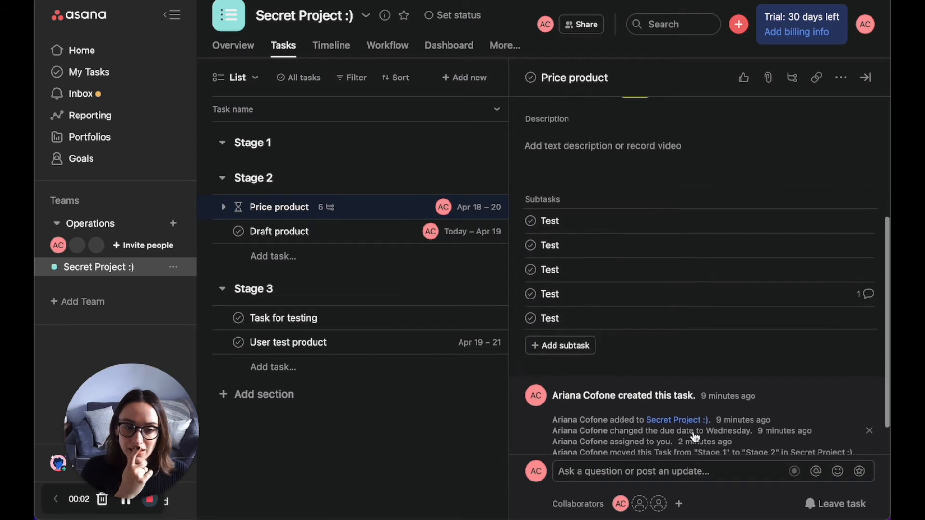
scroll(694, 435, down, 3)
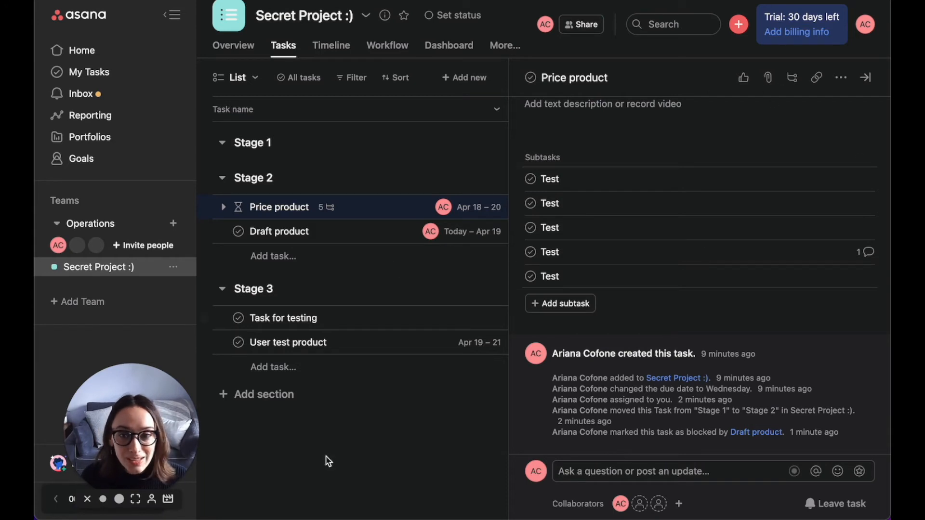
drag(140, 438, 127, 394)
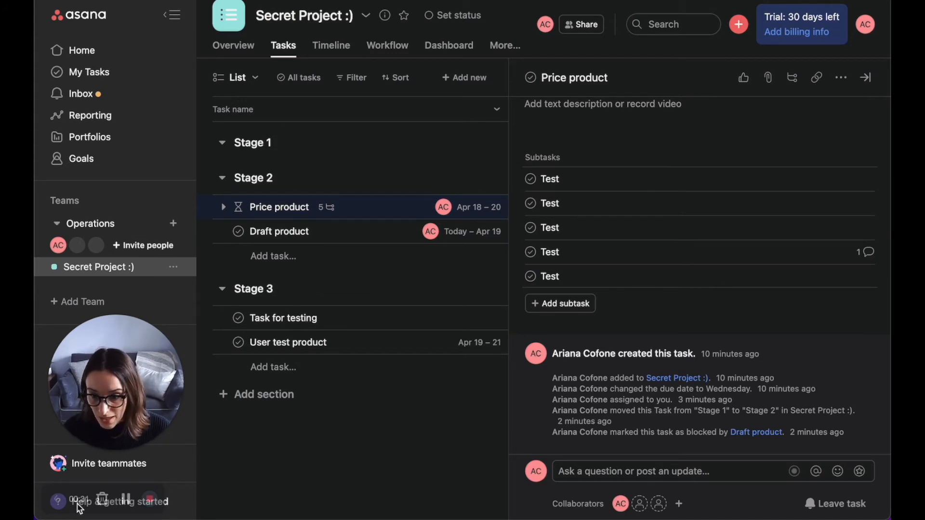
click(149, 500)
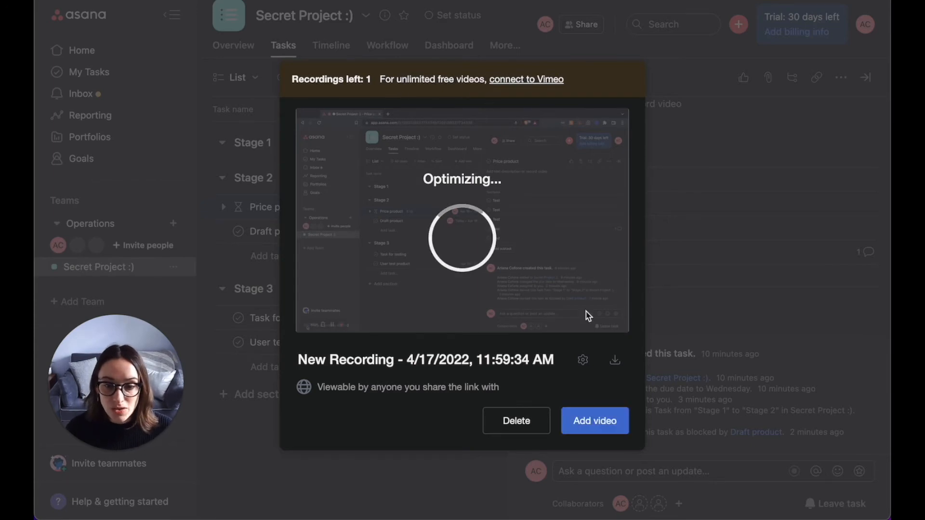
Step: Rename the recording to Test Video
double_click(367, 360)
click(367, 360)
triple_click(367, 360)
text(Test Video)
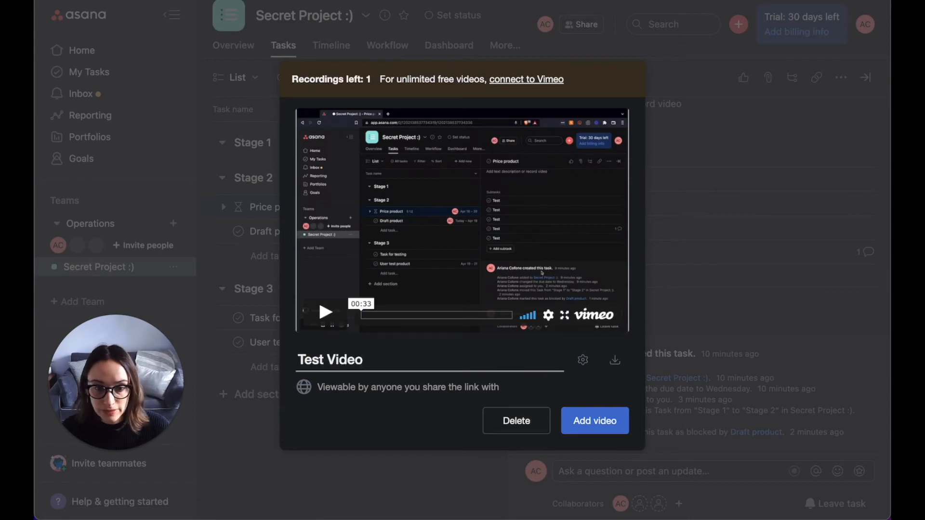
click(350, 430)
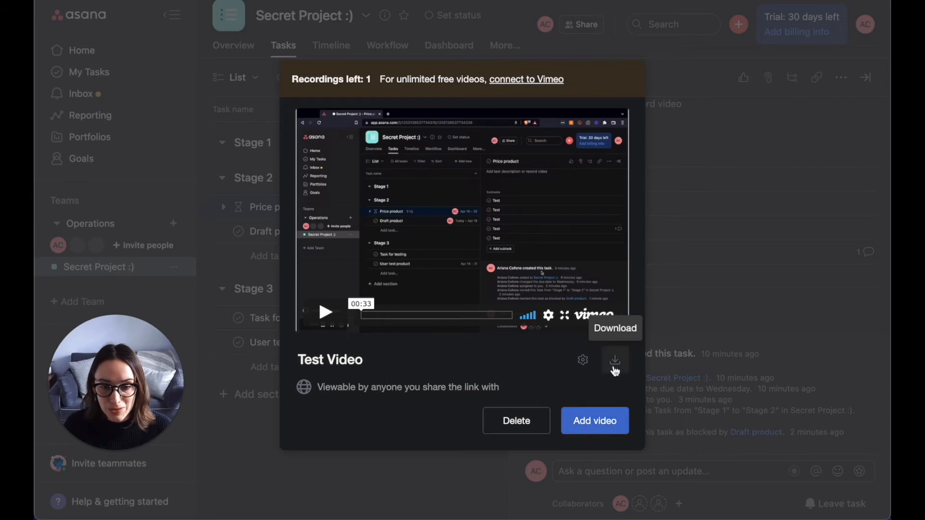
Step: Add the Test Video recording to the comment and post it on Price product
click(599, 423)
scroll(641, 395, down, 3)
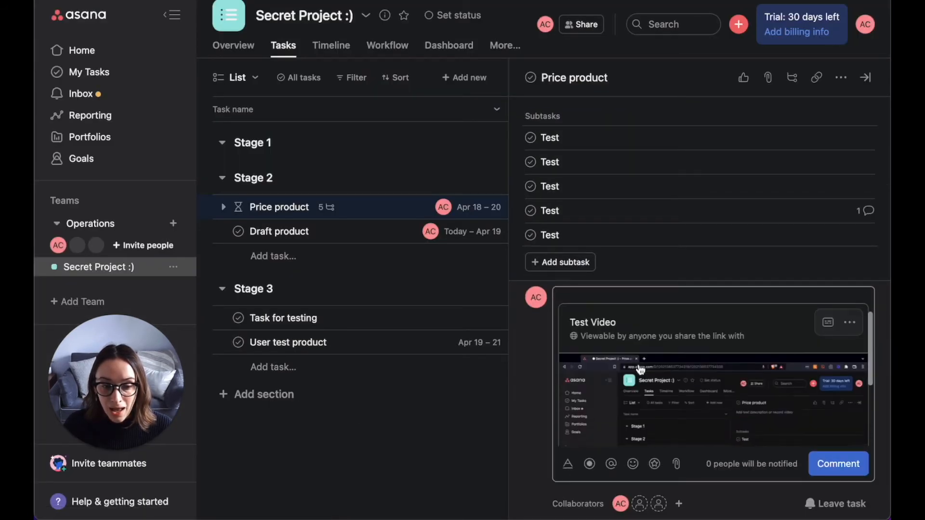
click(838, 463)
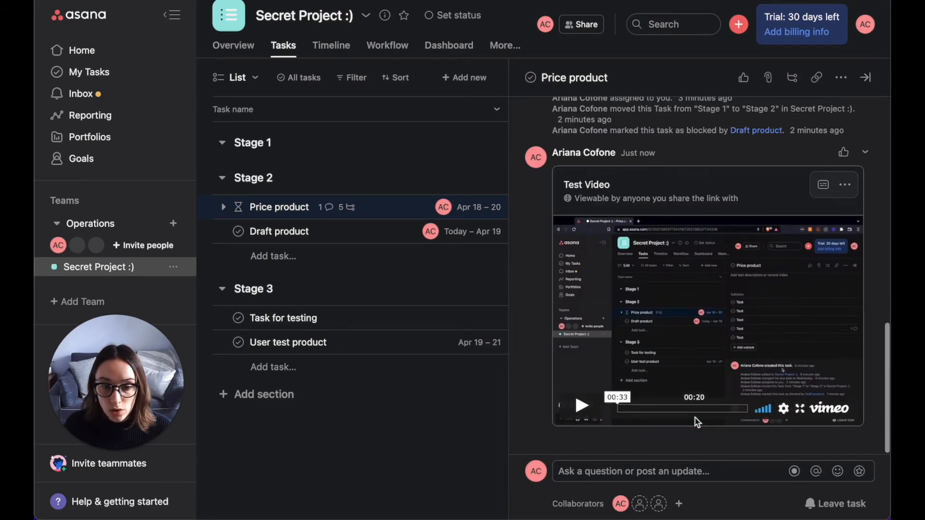
Step: Add a new task named Test to Stage 1
scroll(696, 422, up, 15)
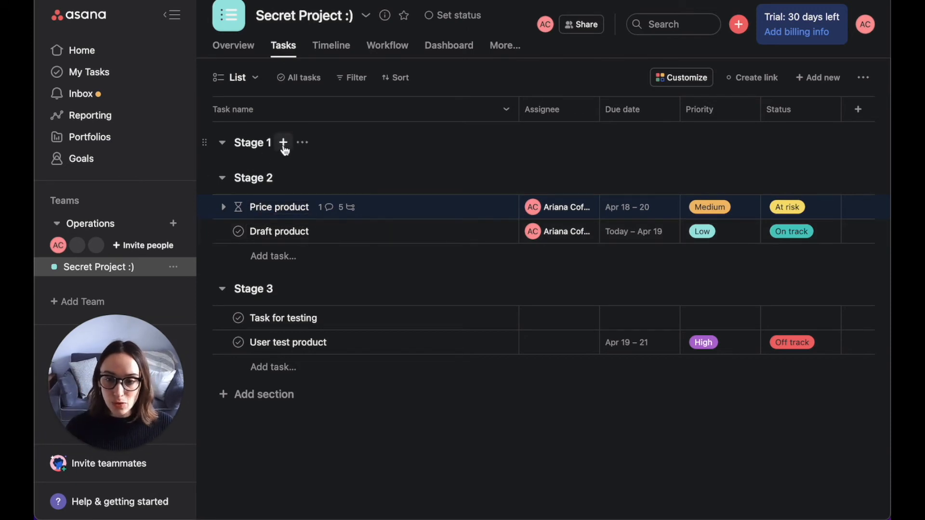
click(283, 142)
text(Test)
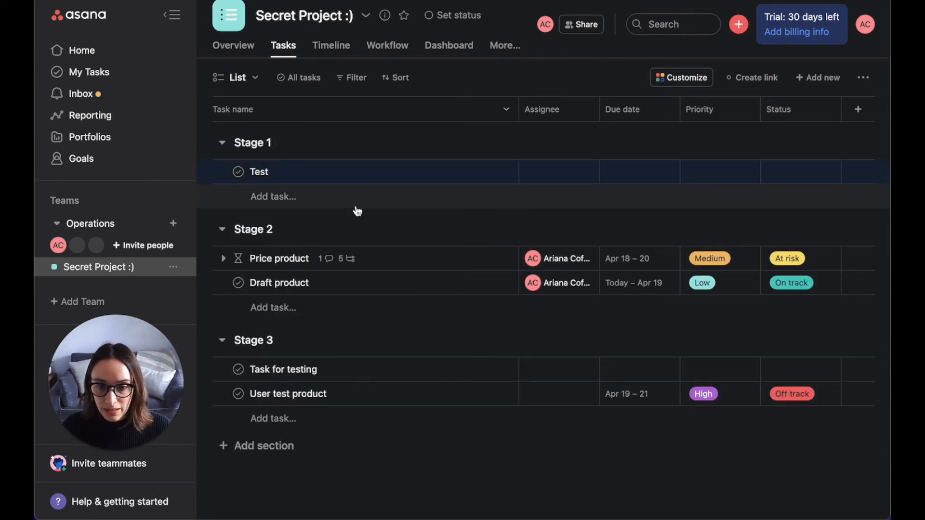
click(356, 207)
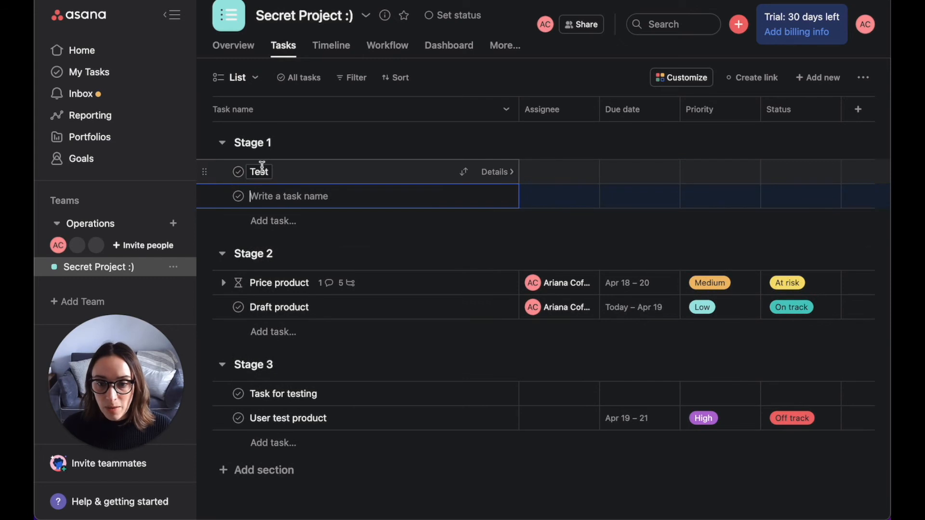
Step: Drag the Test task row to another position and move Draft product into Stage 2
drag(204, 172, 254, 154)
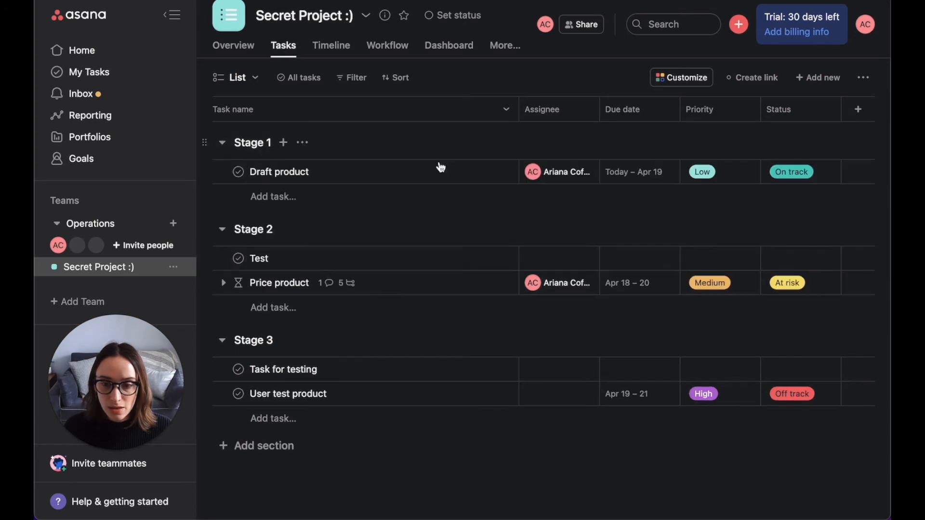
click(464, 172)
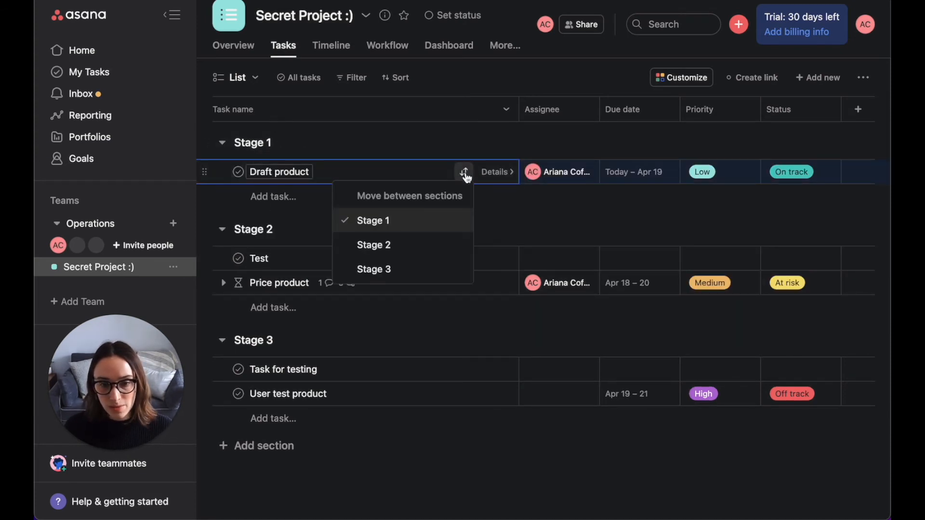
click(412, 245)
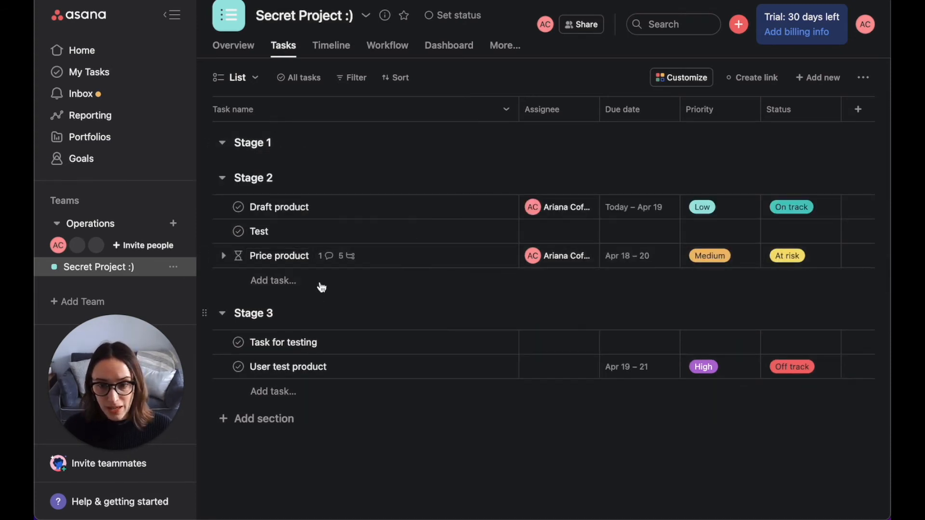
Step: Move the Test task into Stage 1
click(464, 231)
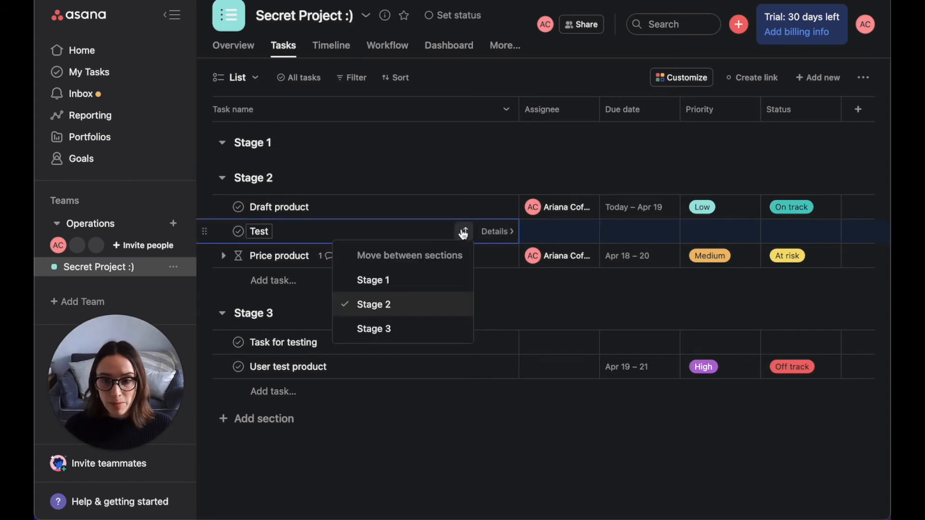
click(392, 281)
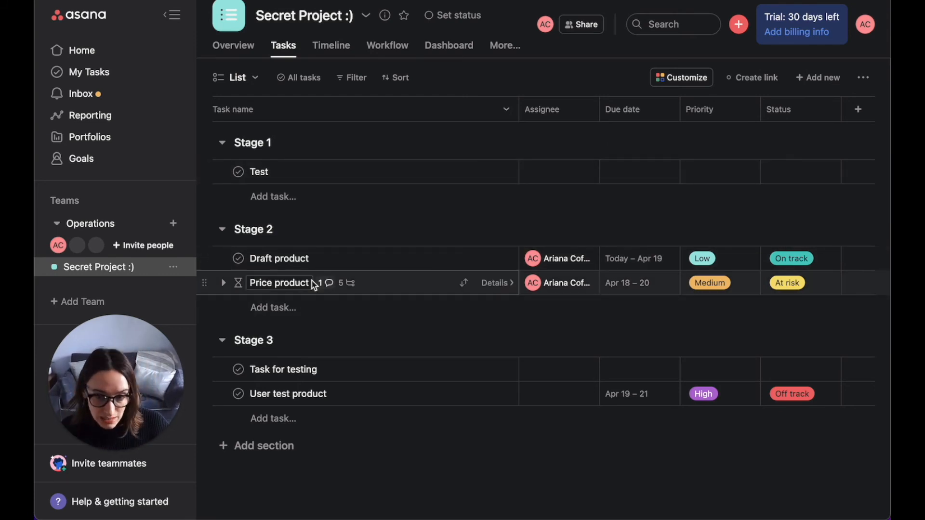
Step: Open the Price product task and inspect its dependency direction options
click(396, 292)
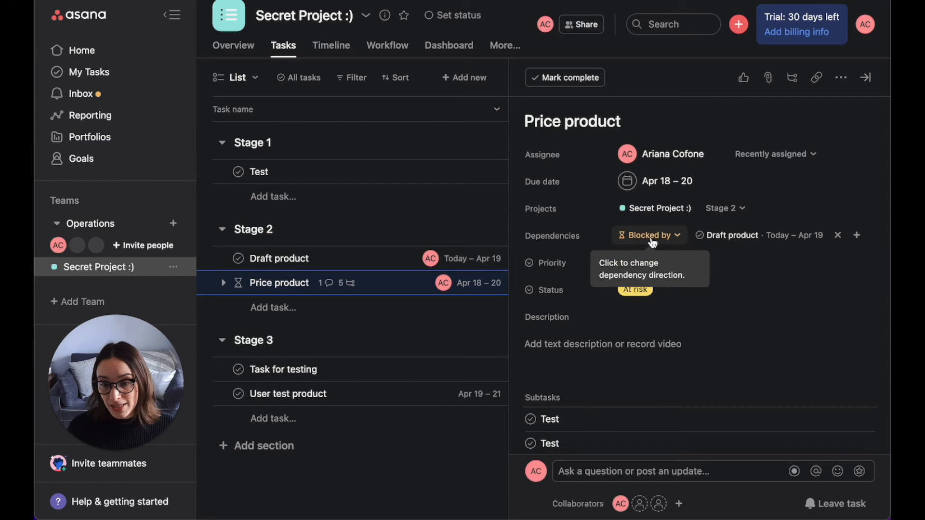
click(671, 241)
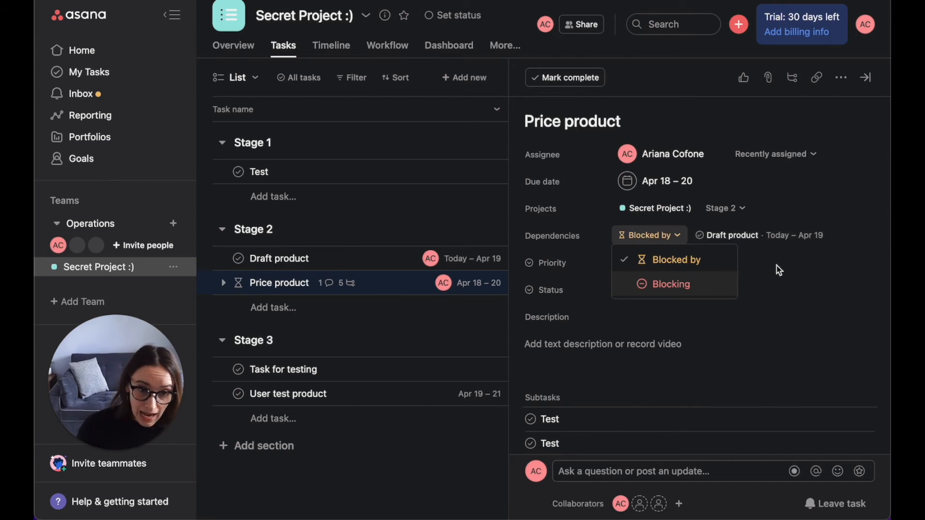
click(718, 264)
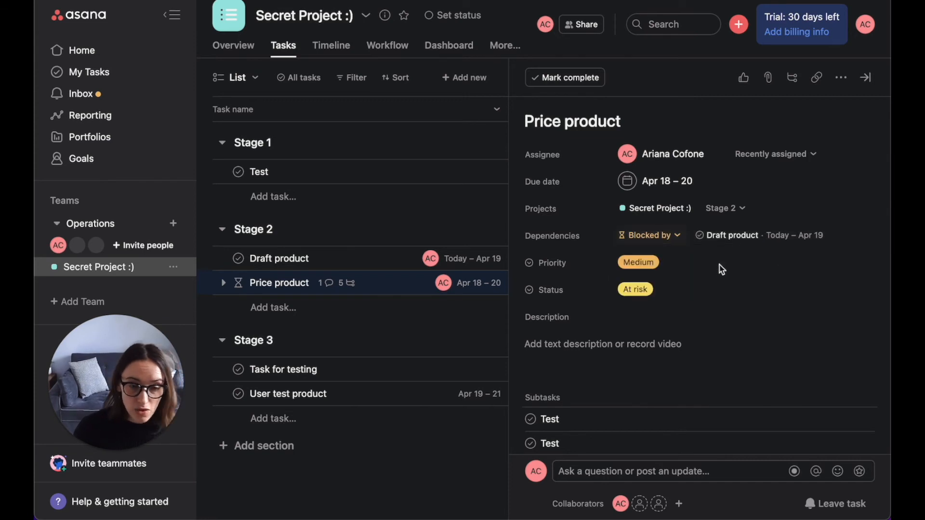
Step: Set Price product's priority to Low and its status to On track
click(670, 265)
click(676, 308)
click(680, 300)
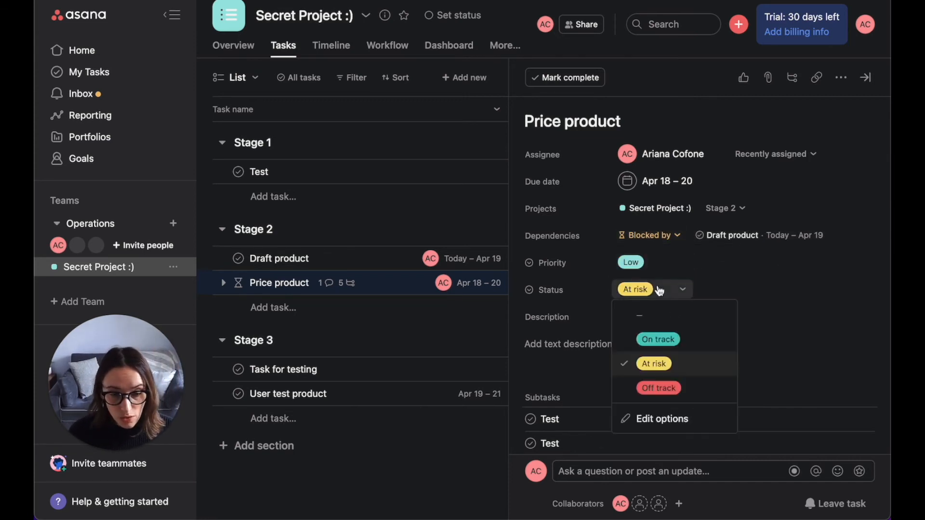
click(692, 341)
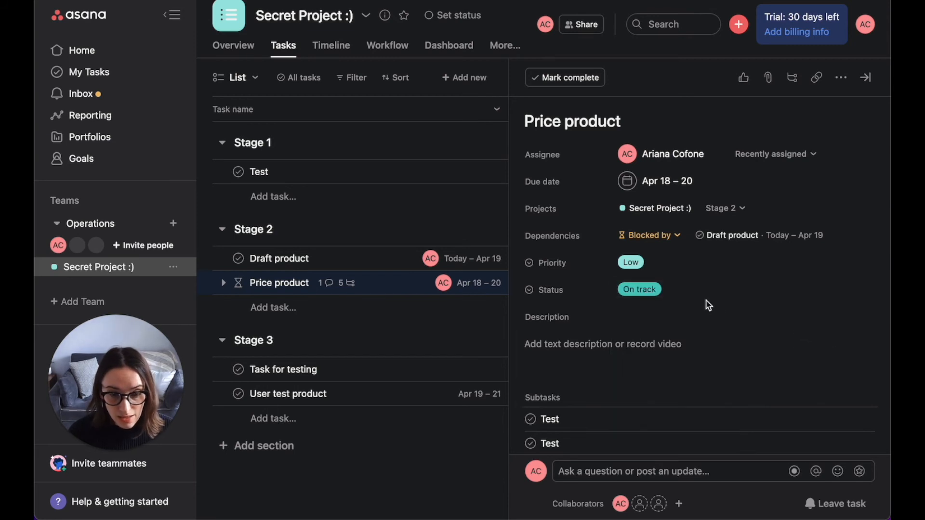
click(680, 295)
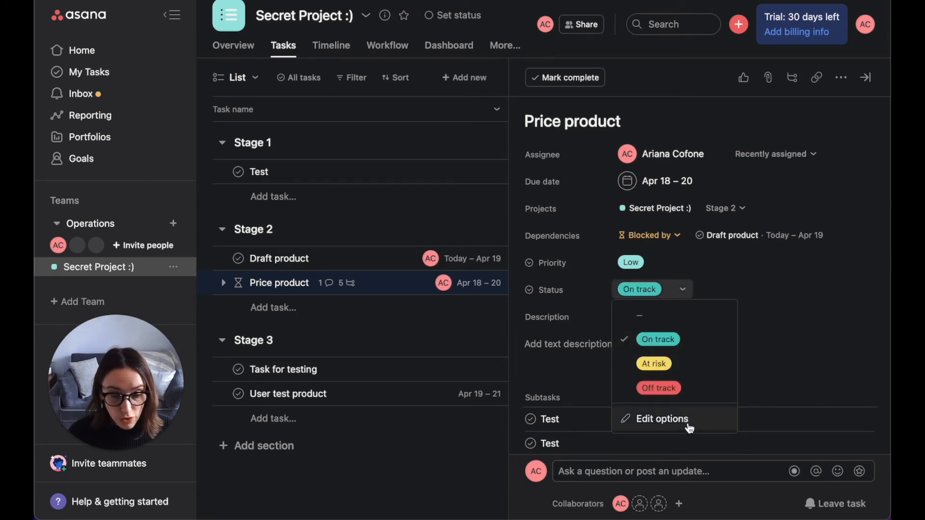
click(794, 370)
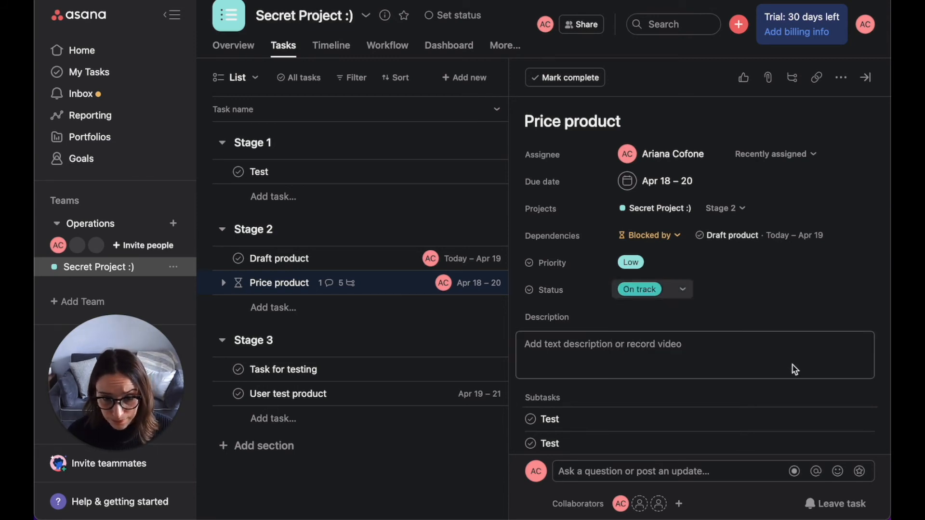
Step: Enter the description "Jlkadsjf;lksadf;kjsdf" for Price product
click(767, 353)
text(Jlkadsj;lksadf;kjsdf)
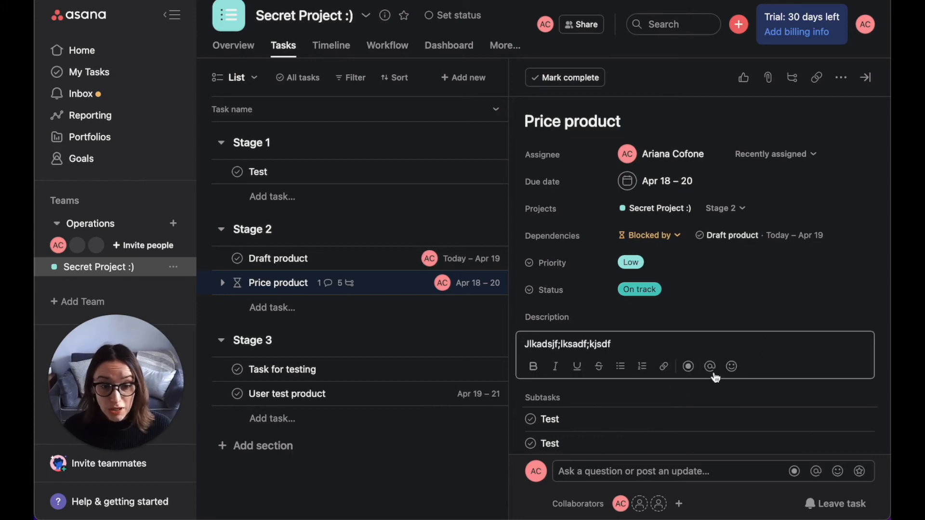
Step: Review the task's subtasks, attachments and activity history
scroll(733, 279, down, 2)
scroll(732, 278, down, 10)
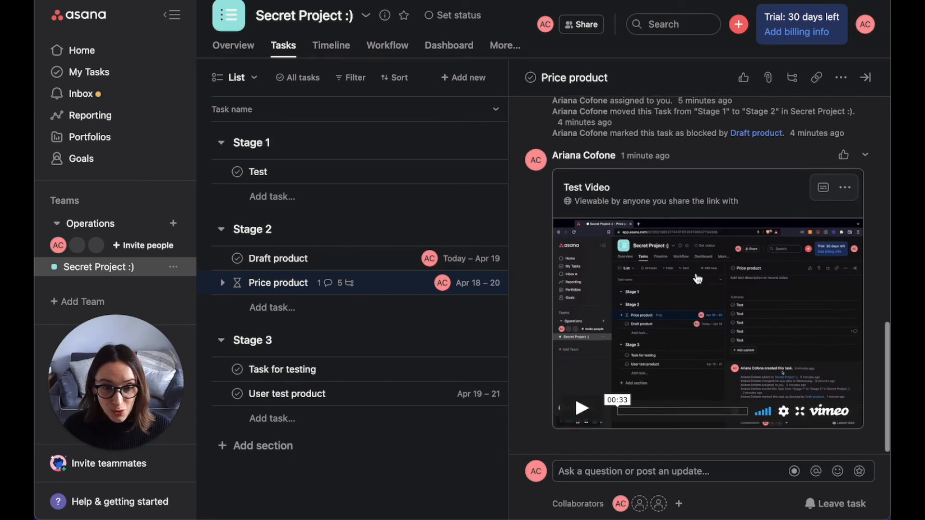
scroll(632, 344, up, 8)
scroll(633, 344, up, 1)
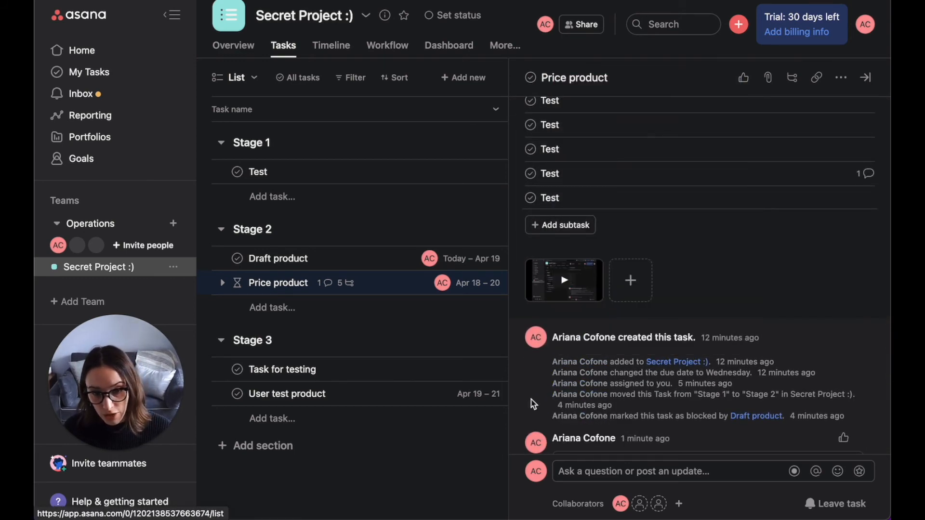
scroll(525, 398, down, 1)
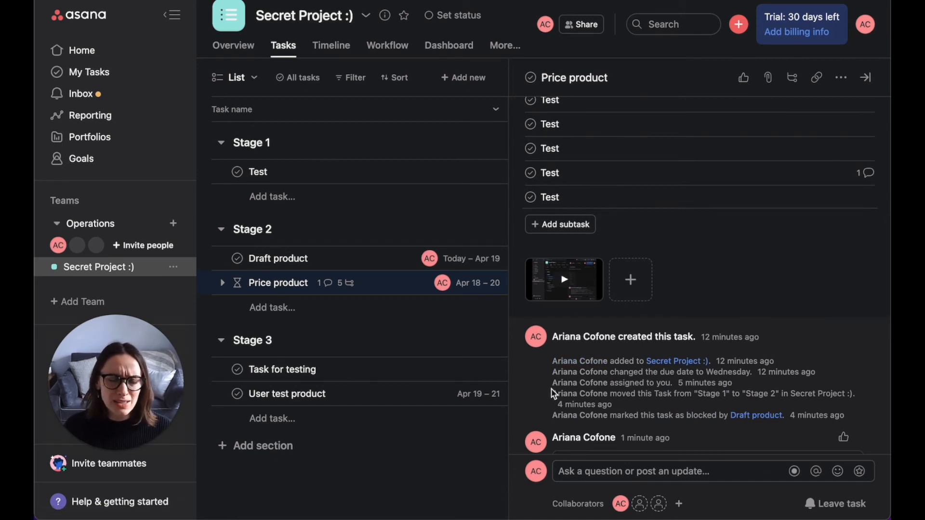
mouse_move(554, 394)
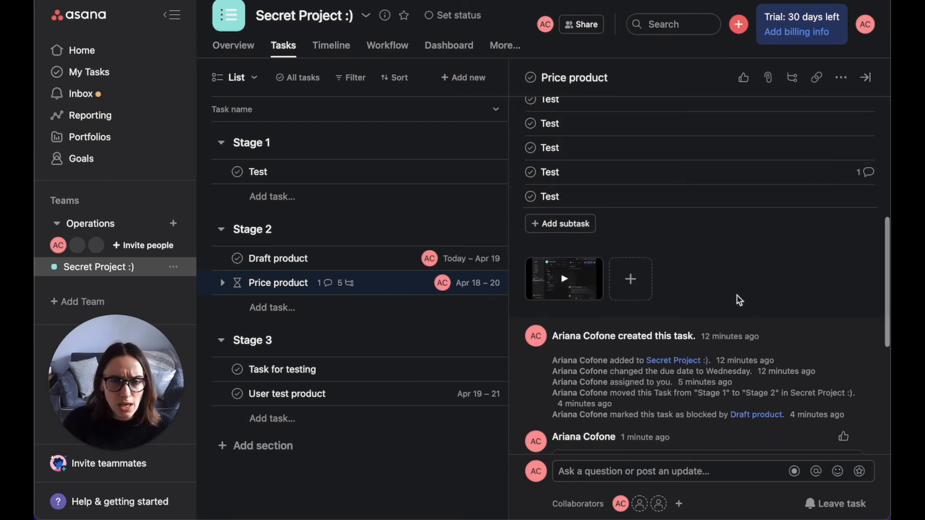
mouse_move(589, 384)
mouse_move(597, 406)
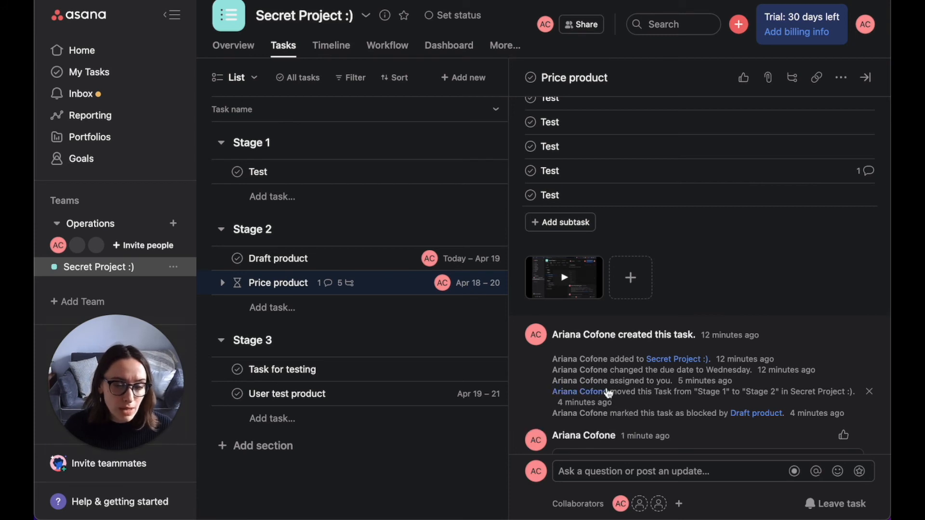
scroll(606, 376, up, 3)
scroll(606, 372, up, 2)
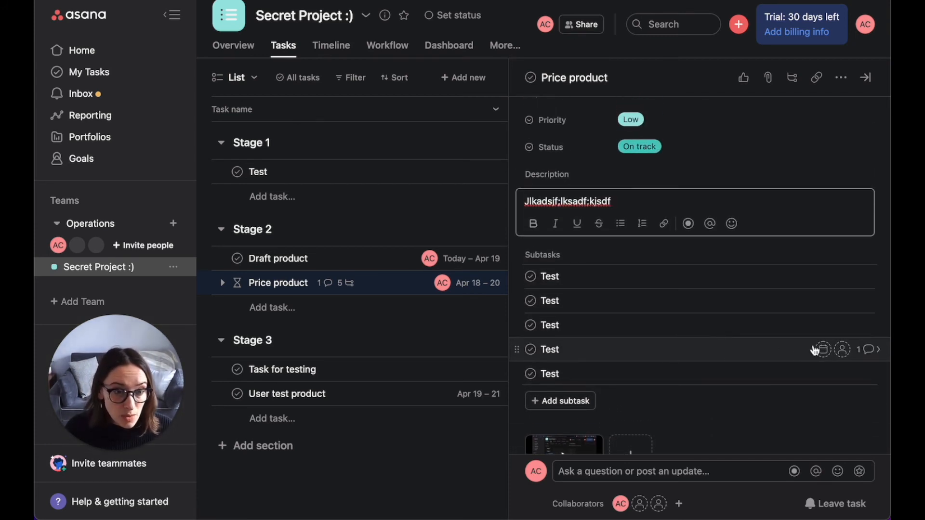
Step: Open the commented Test subtask and assign it to yourself
click(882, 354)
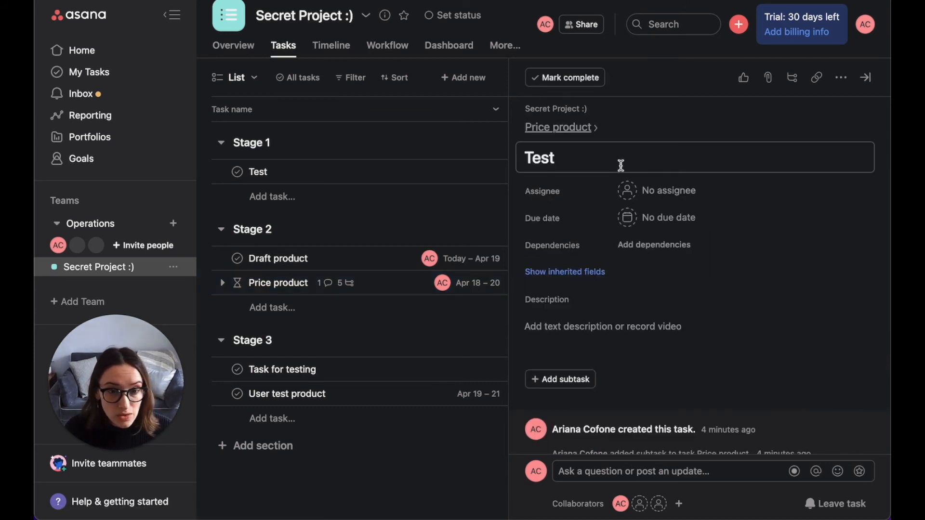
click(629, 191)
click(537, 217)
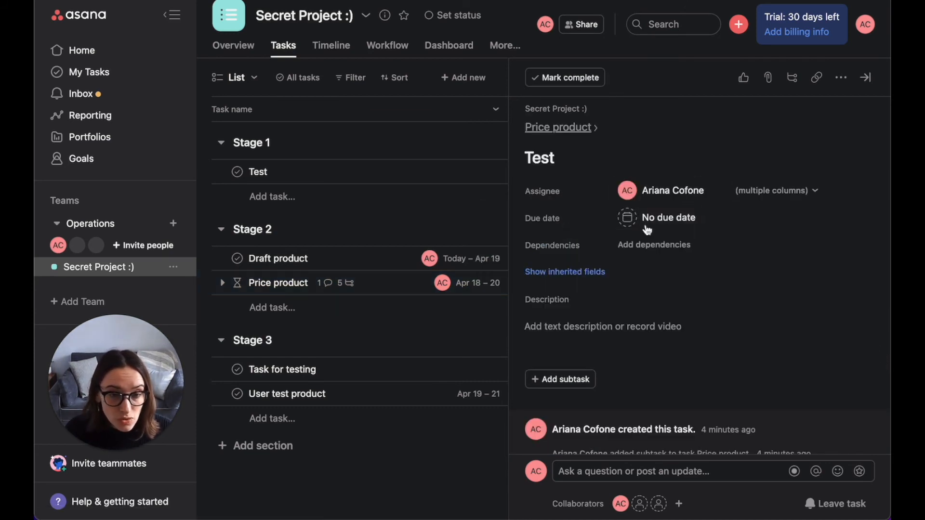
Step: Set the Test subtask's due date to 04/20/22
click(644, 221)
click(681, 363)
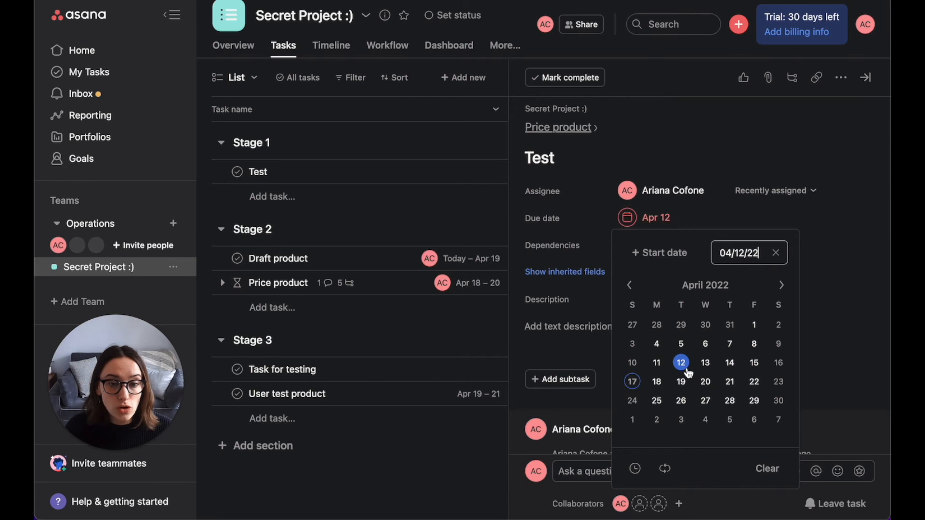
click(706, 386)
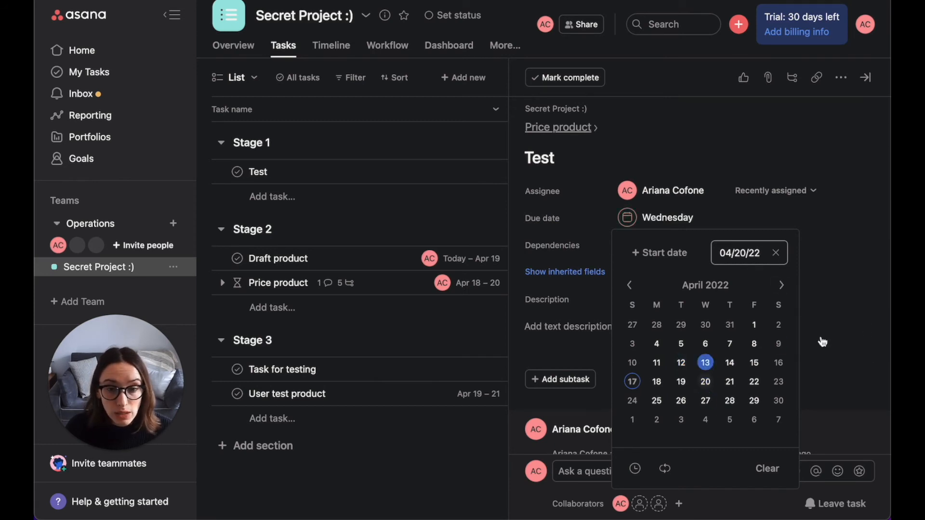
click(776, 314)
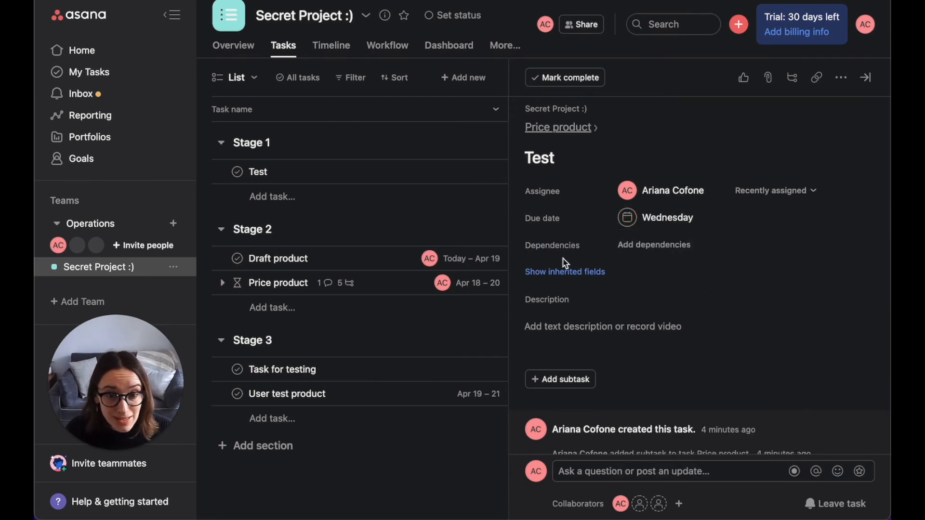
Step: Return from the subtask to its parent task, Price product
scroll(635, 315, down, 5)
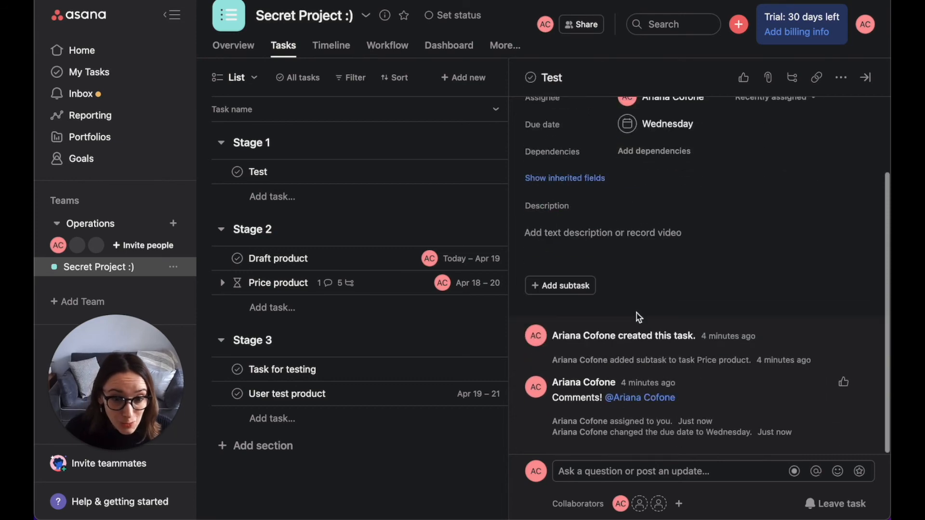
scroll(696, 316, up, 5)
click(597, 129)
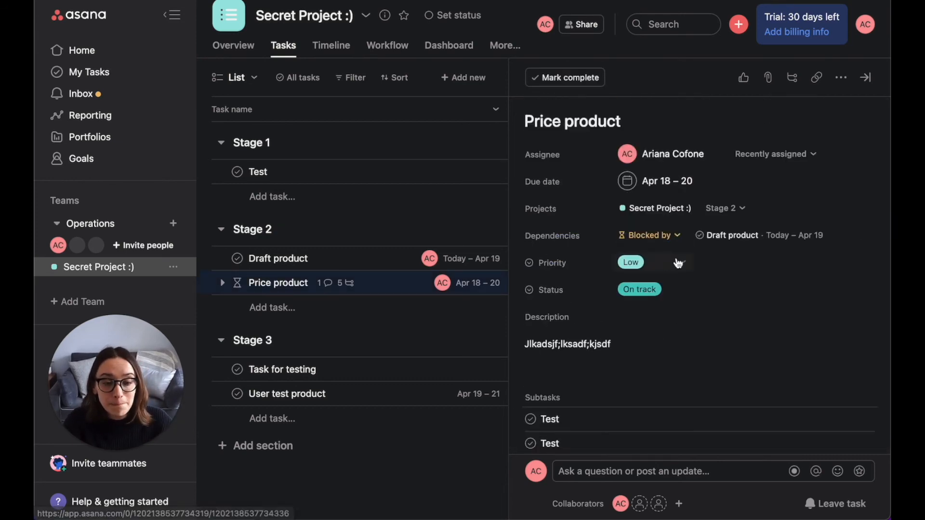
Step: Post a comment on Price product that mentions yourself
scroll(680, 261, down, 10)
scroll(680, 260, down, 5)
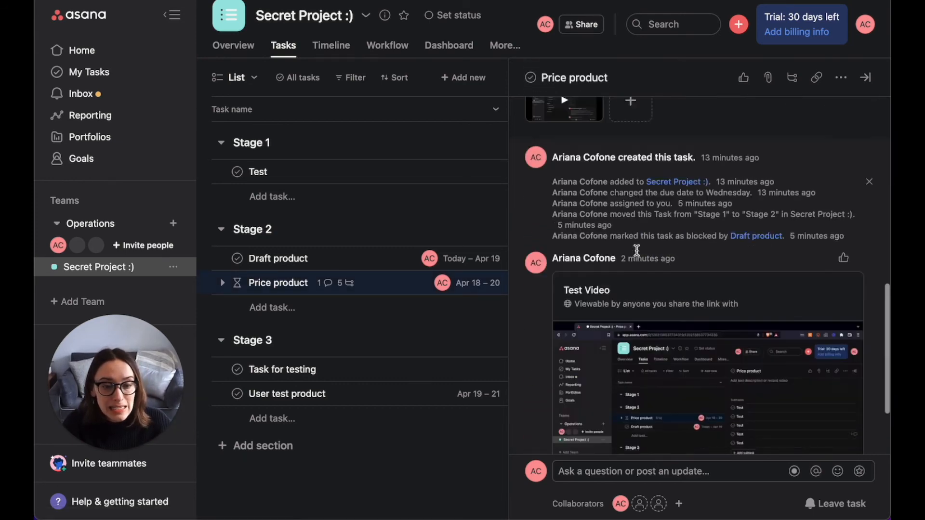
click(724, 475)
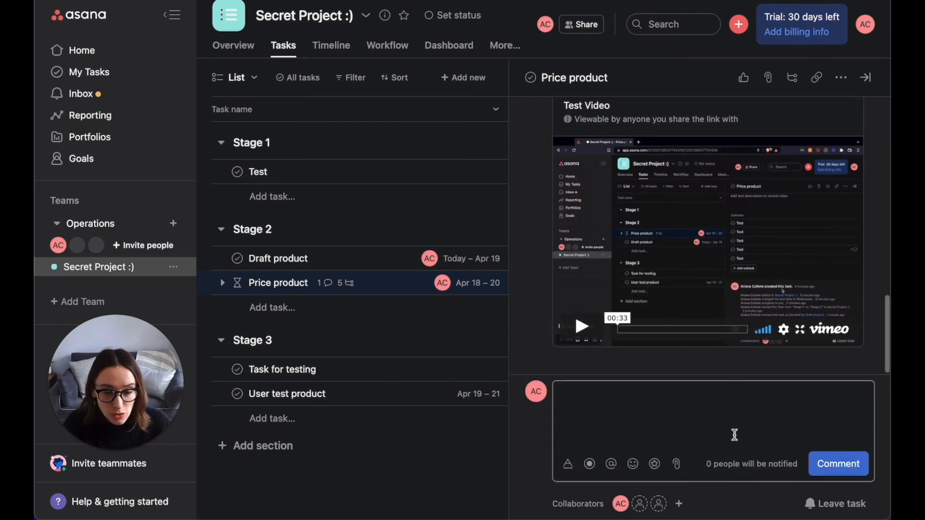
text(@ar)
key(Return)
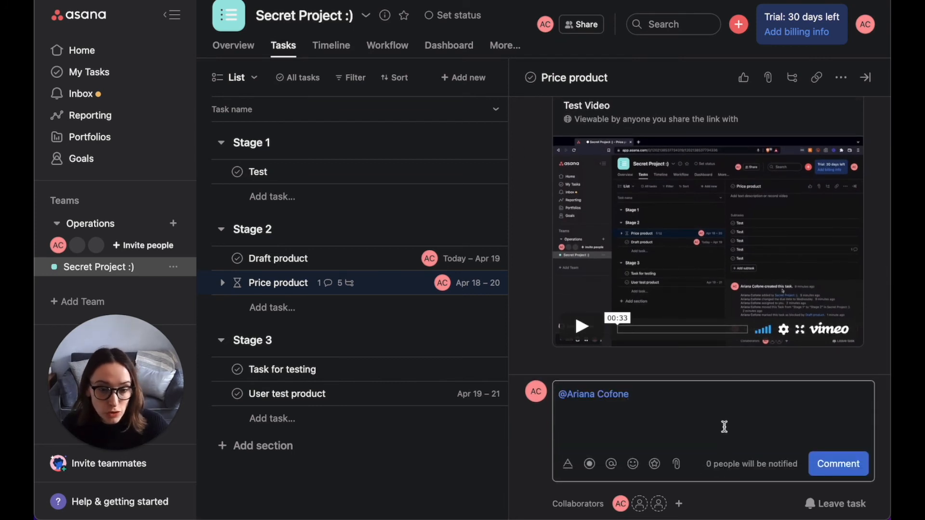
click(838, 464)
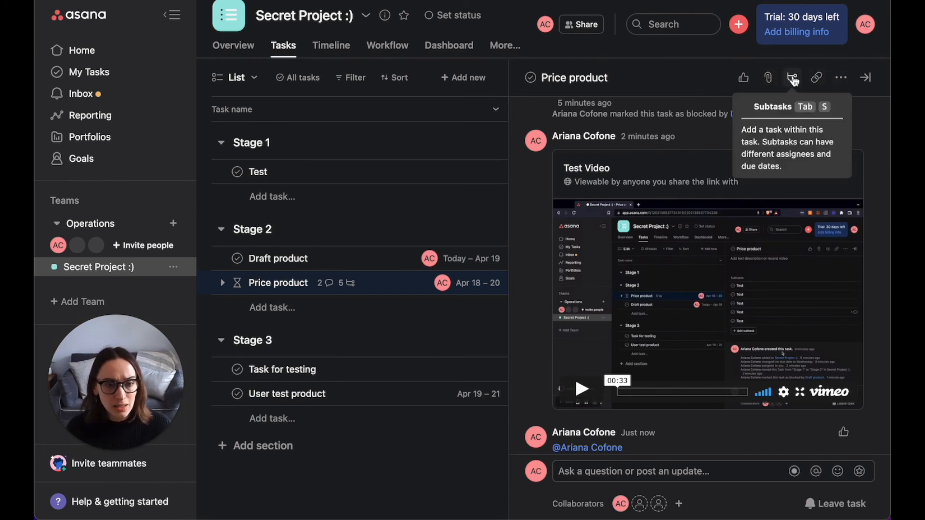
Step: Browse the task's extra actions menu, then close the task details
click(844, 79)
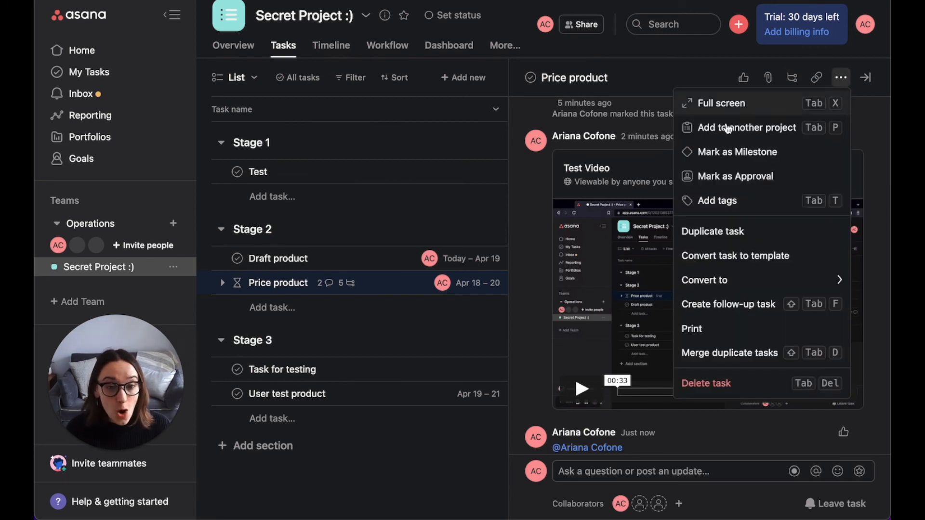
click(530, 414)
click(488, 475)
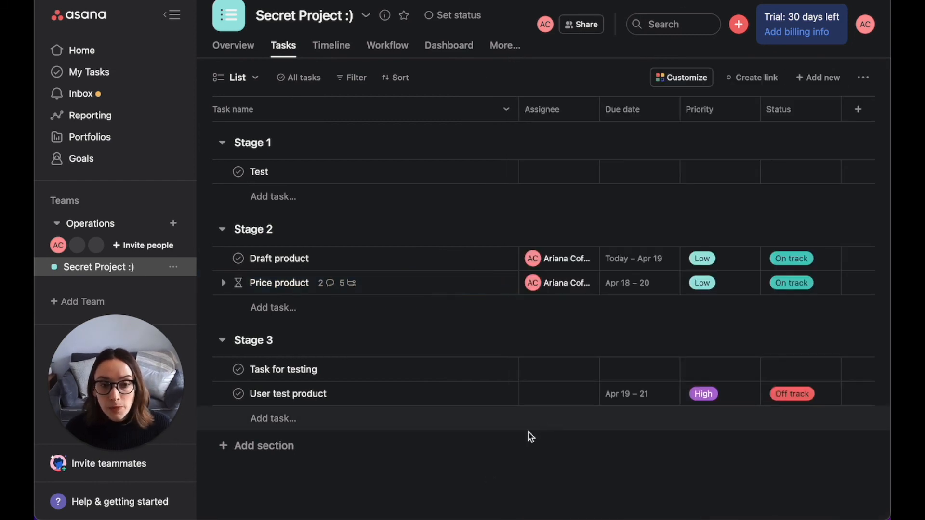